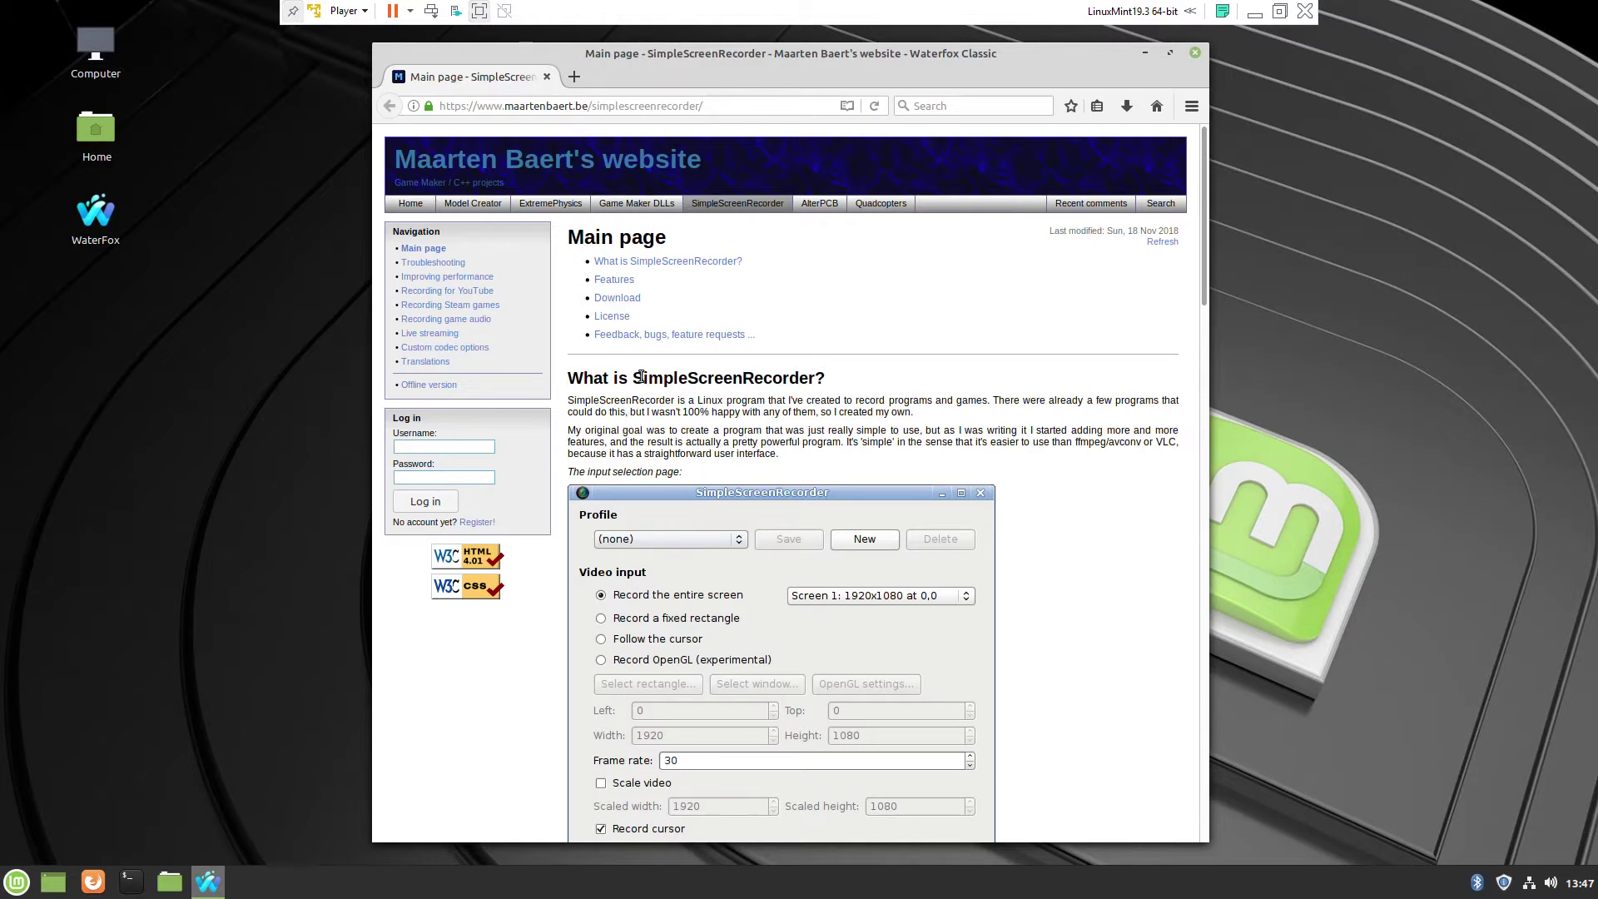
- Search DuckDuckGo for 'simple screen recorder' in a new tab and open the SimpleScreenRecorder main page
left_click_drag(641, 376, 817, 376)
left_click(576, 77)
left_click(695, 247)
type("simple screen re")
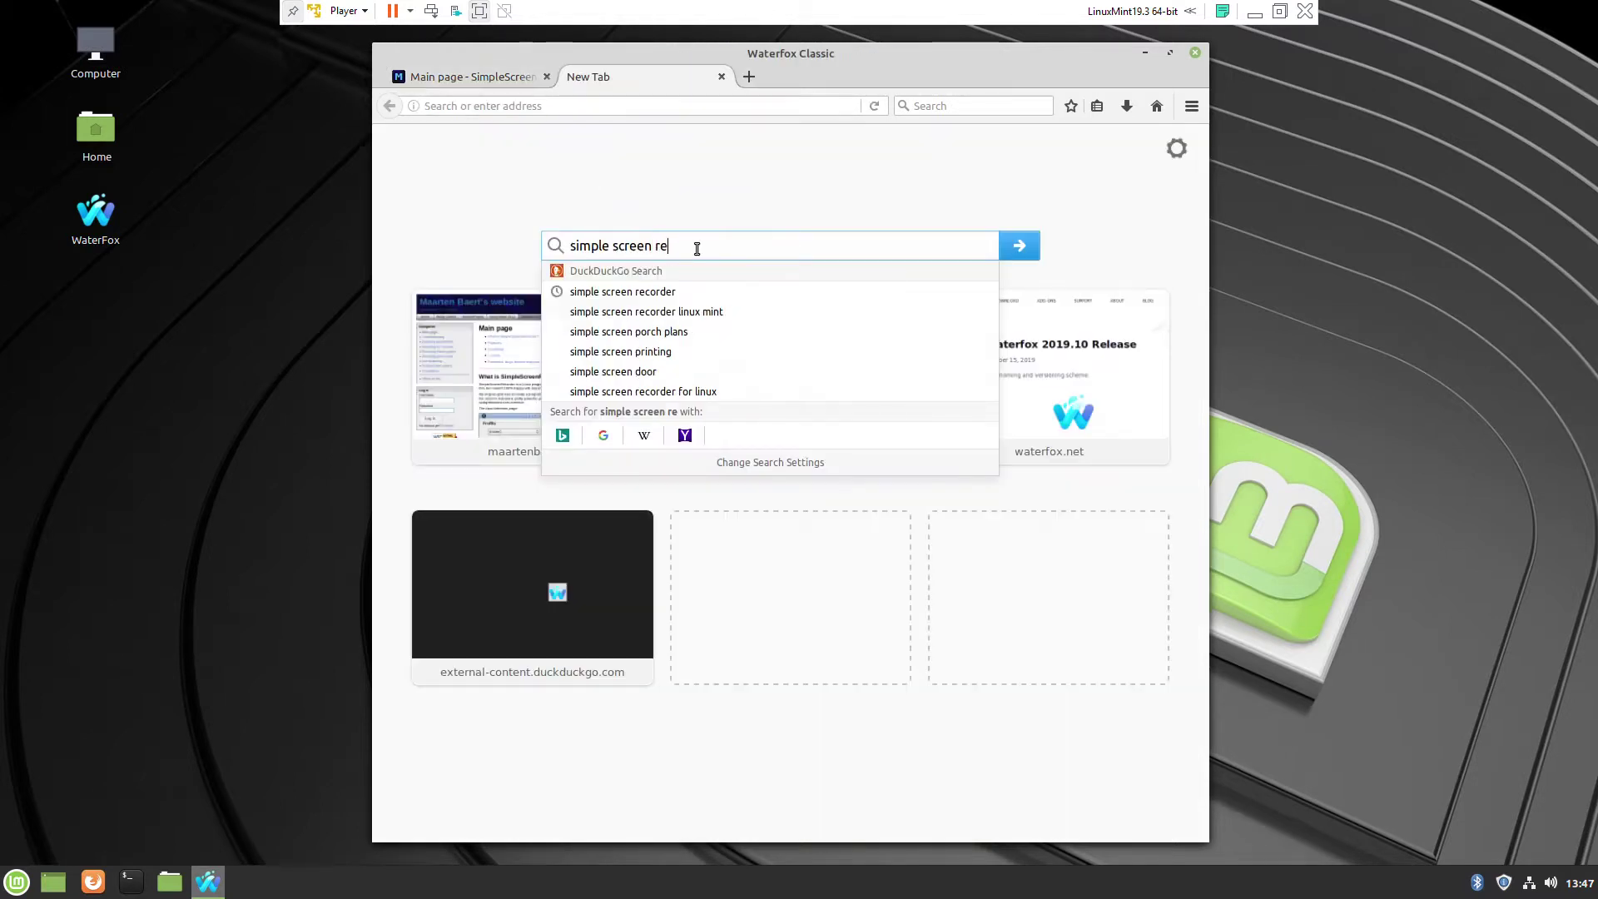
type("corder")
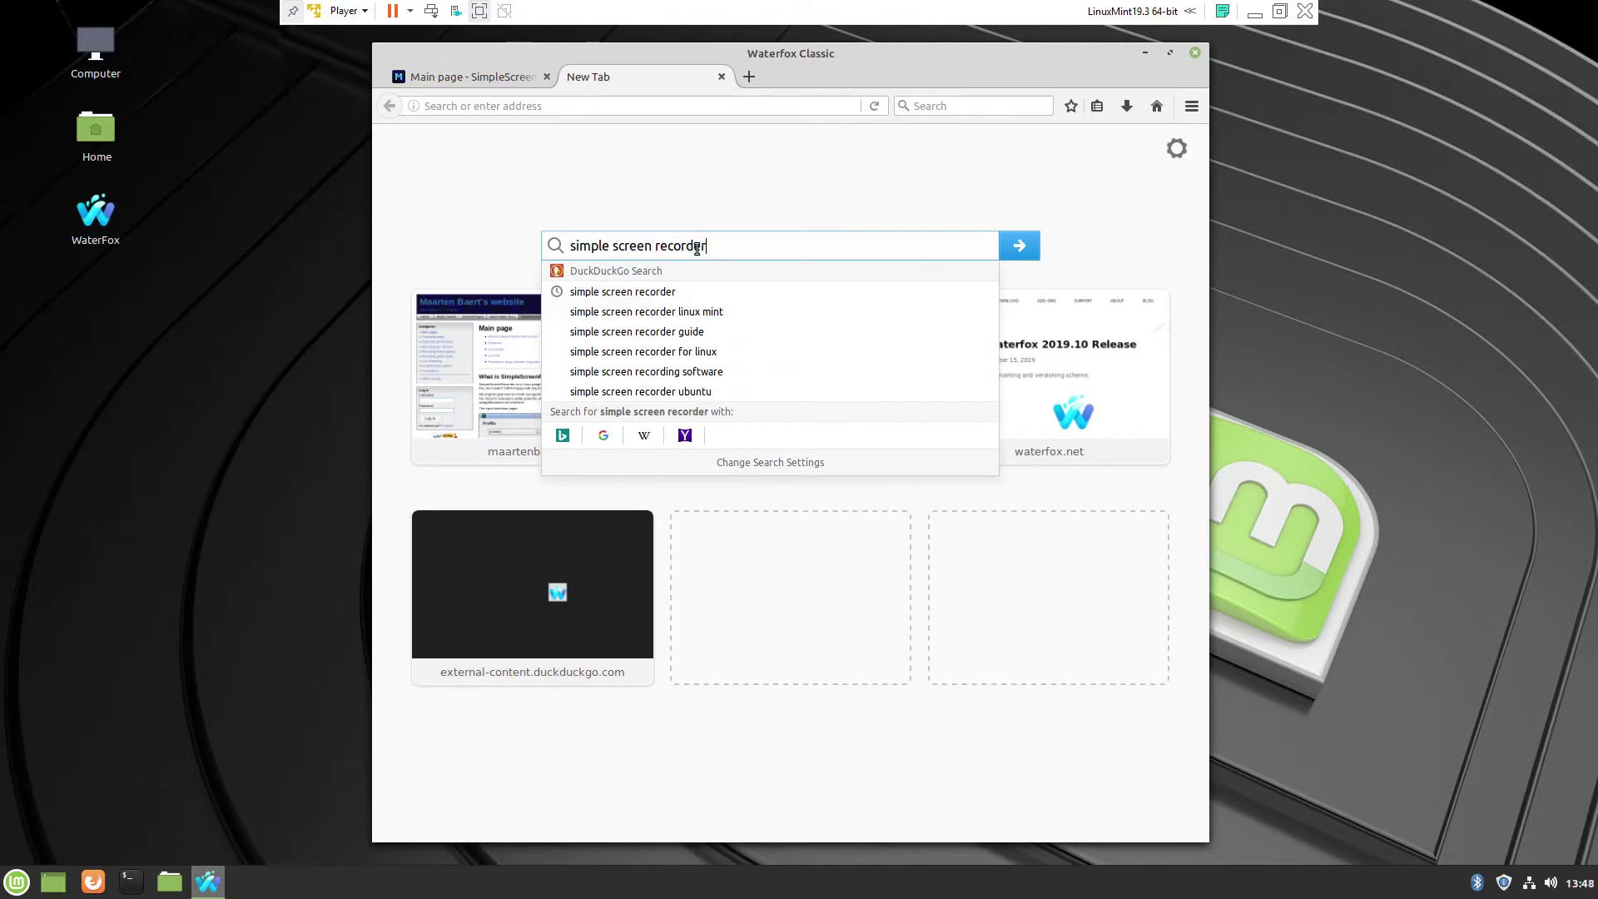
key("Return")
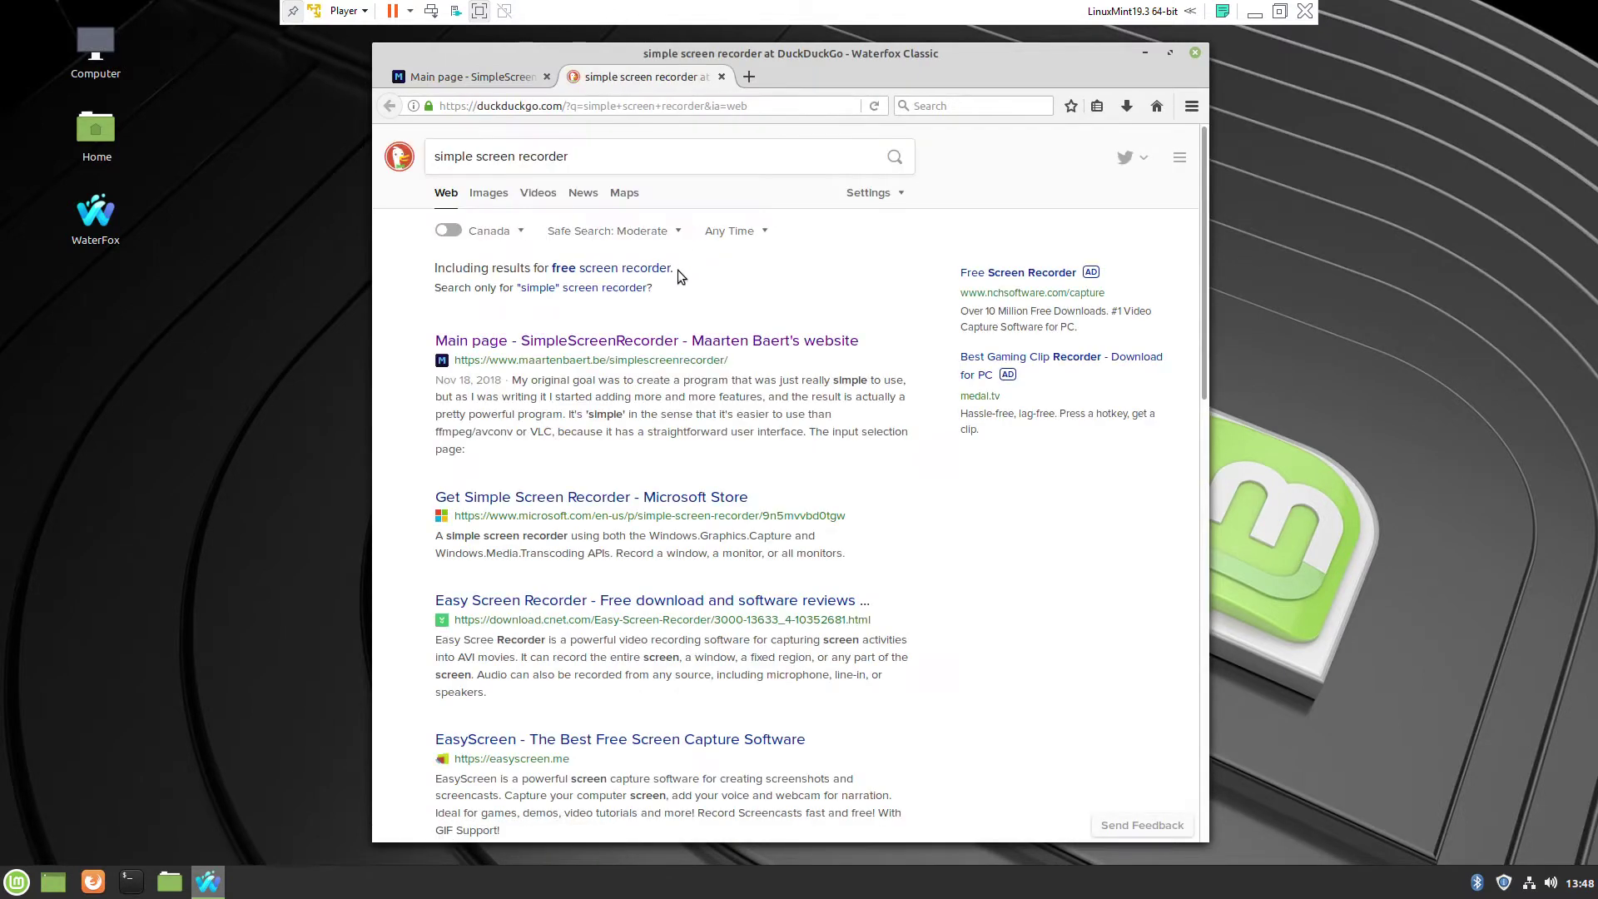
left_click(559, 358)
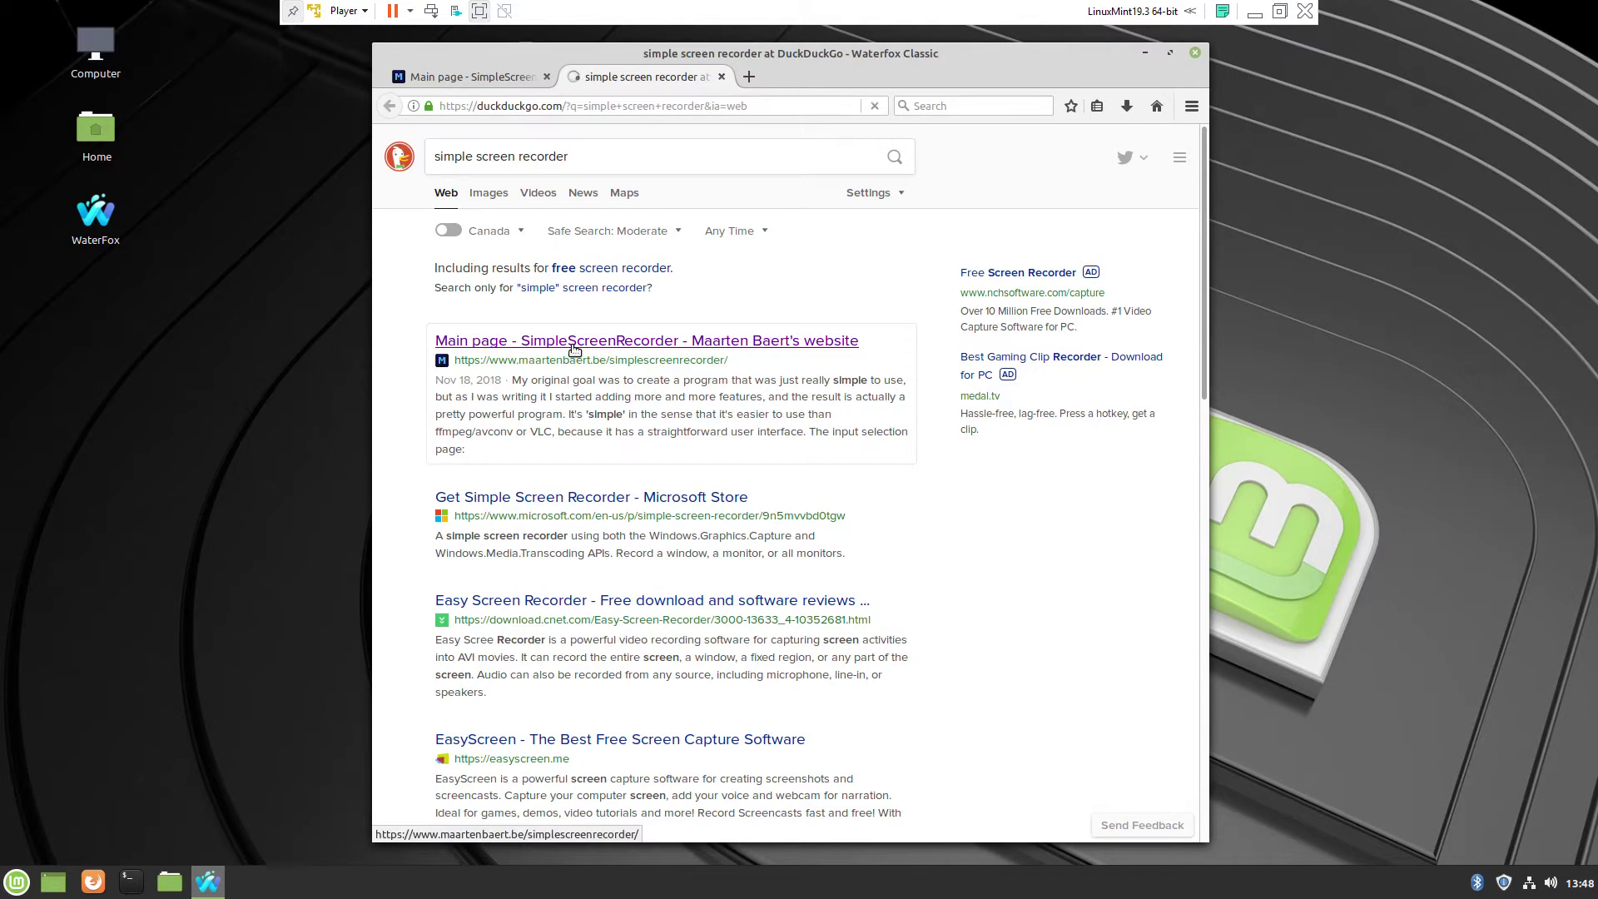
- Close the duplicate tab and jump to the Download section's Ubuntu/Linux Mint row
left_click(722, 77)
left_click(872, 376)
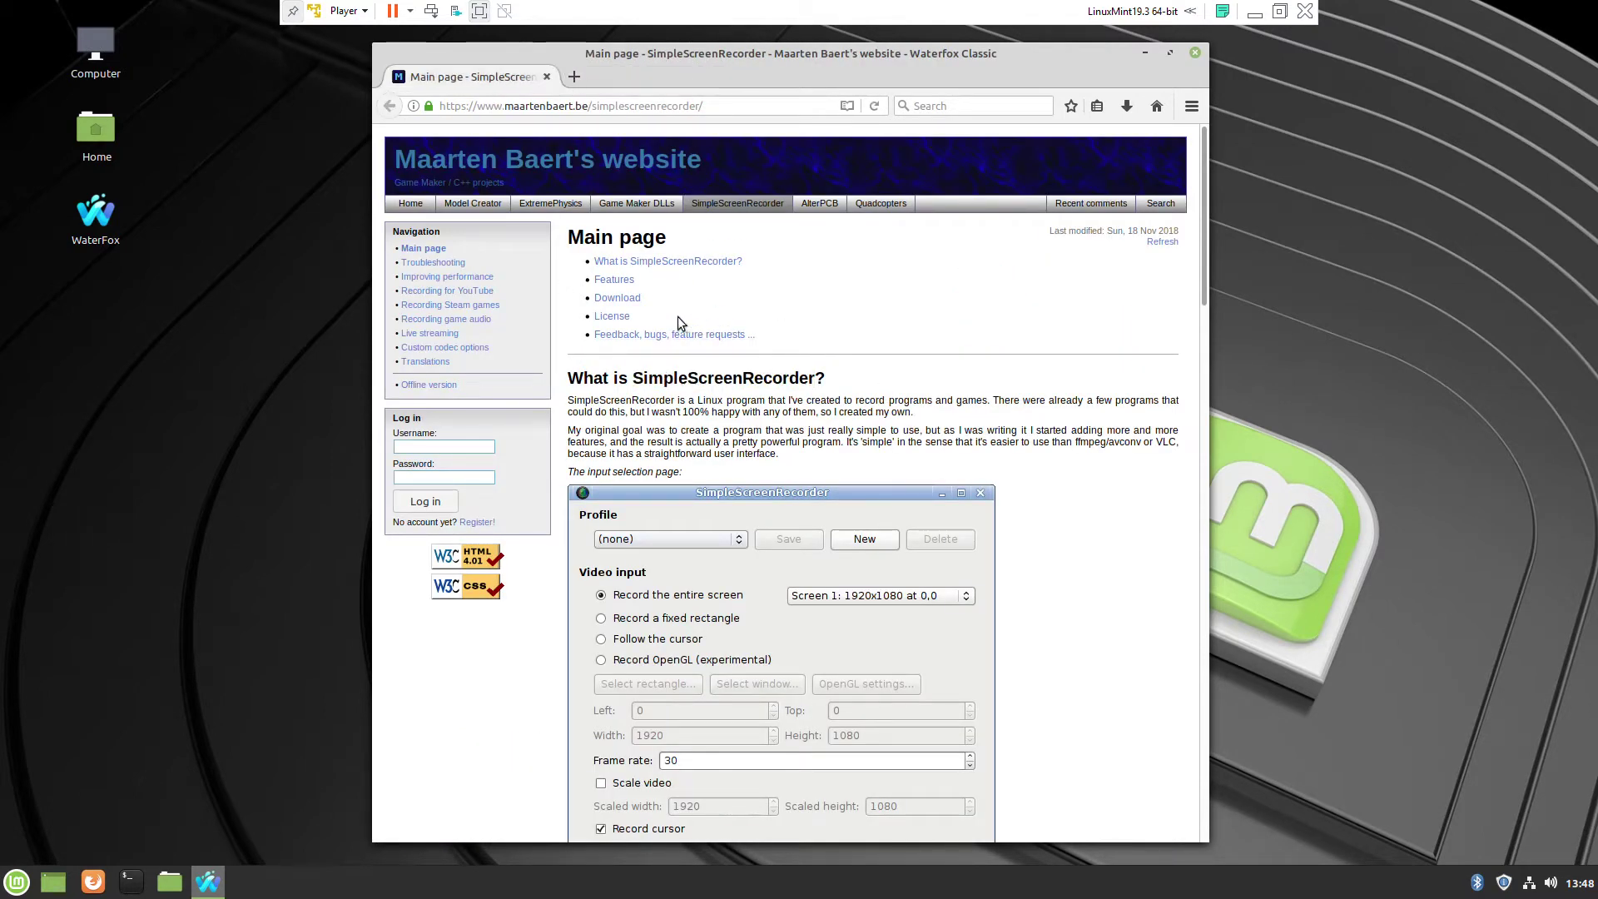
left_click(617, 298)
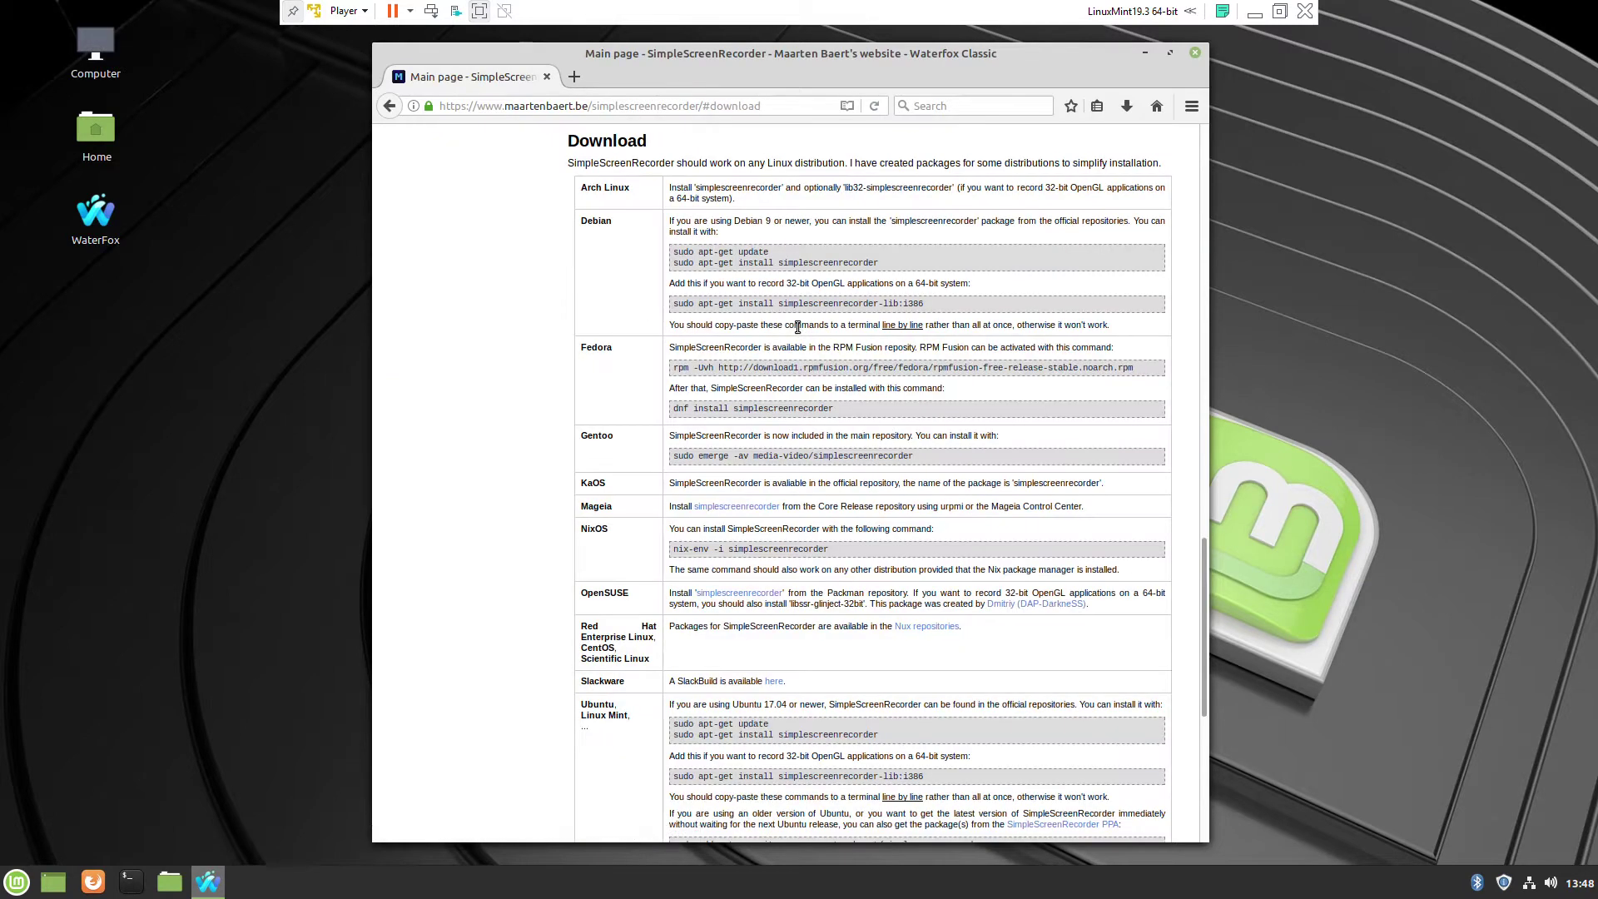
scroll(700, 344, "down", 5)
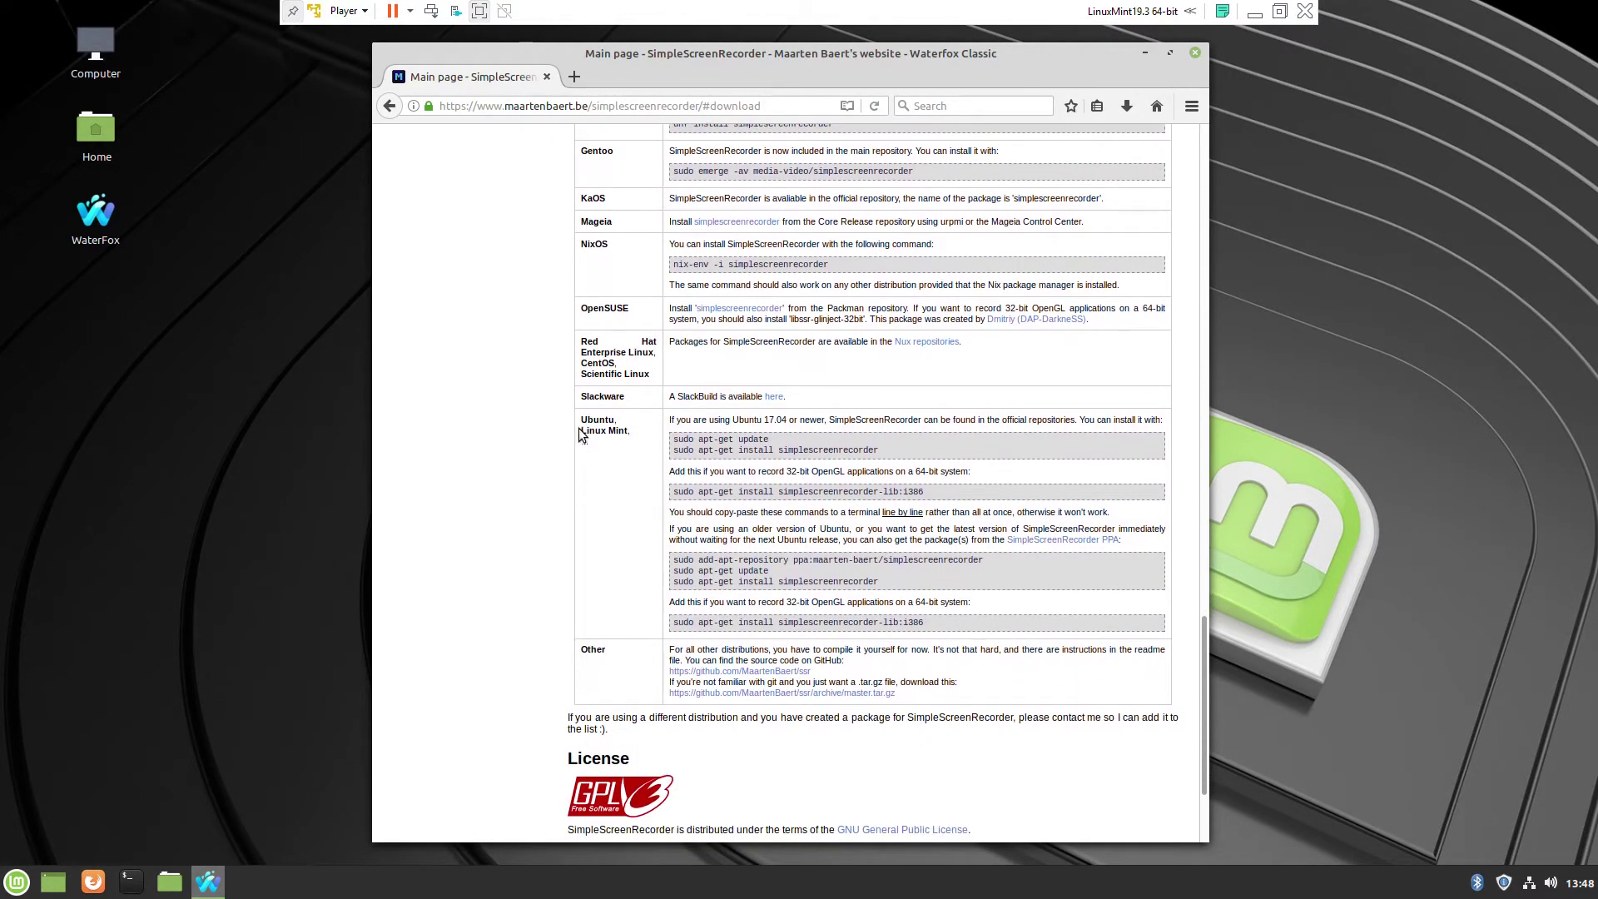
left_click_drag(583, 432, 625, 442)
- Open a terminal on the left of the screen and copy 'sudo apt-get update' from the page
left_click(131, 881)
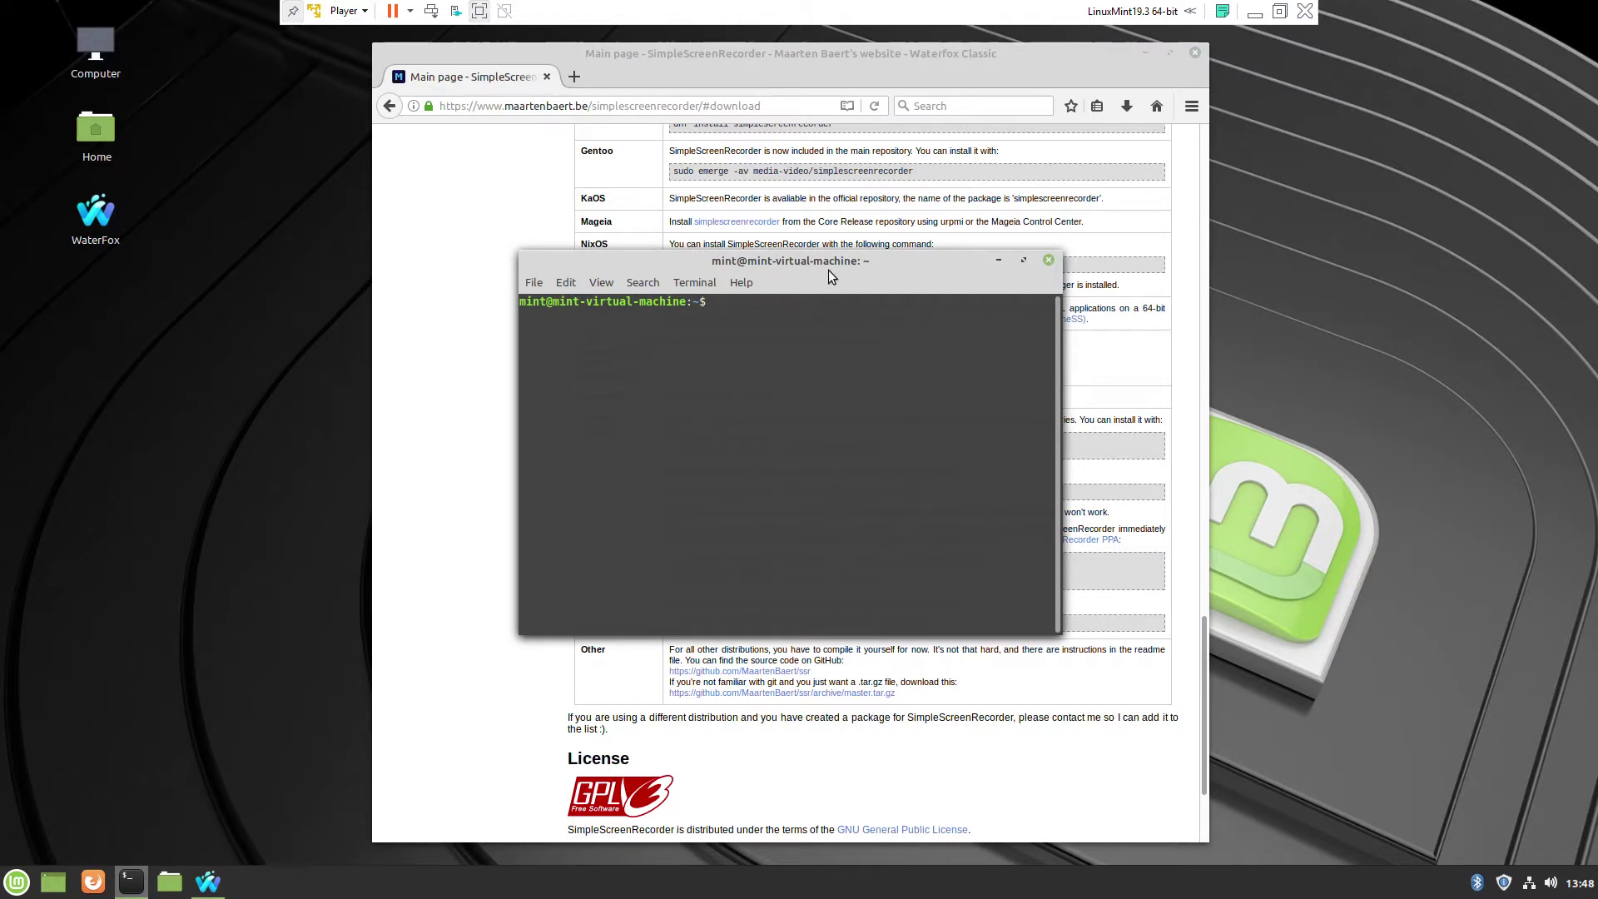
left_click_drag(829, 272, 338, 281)
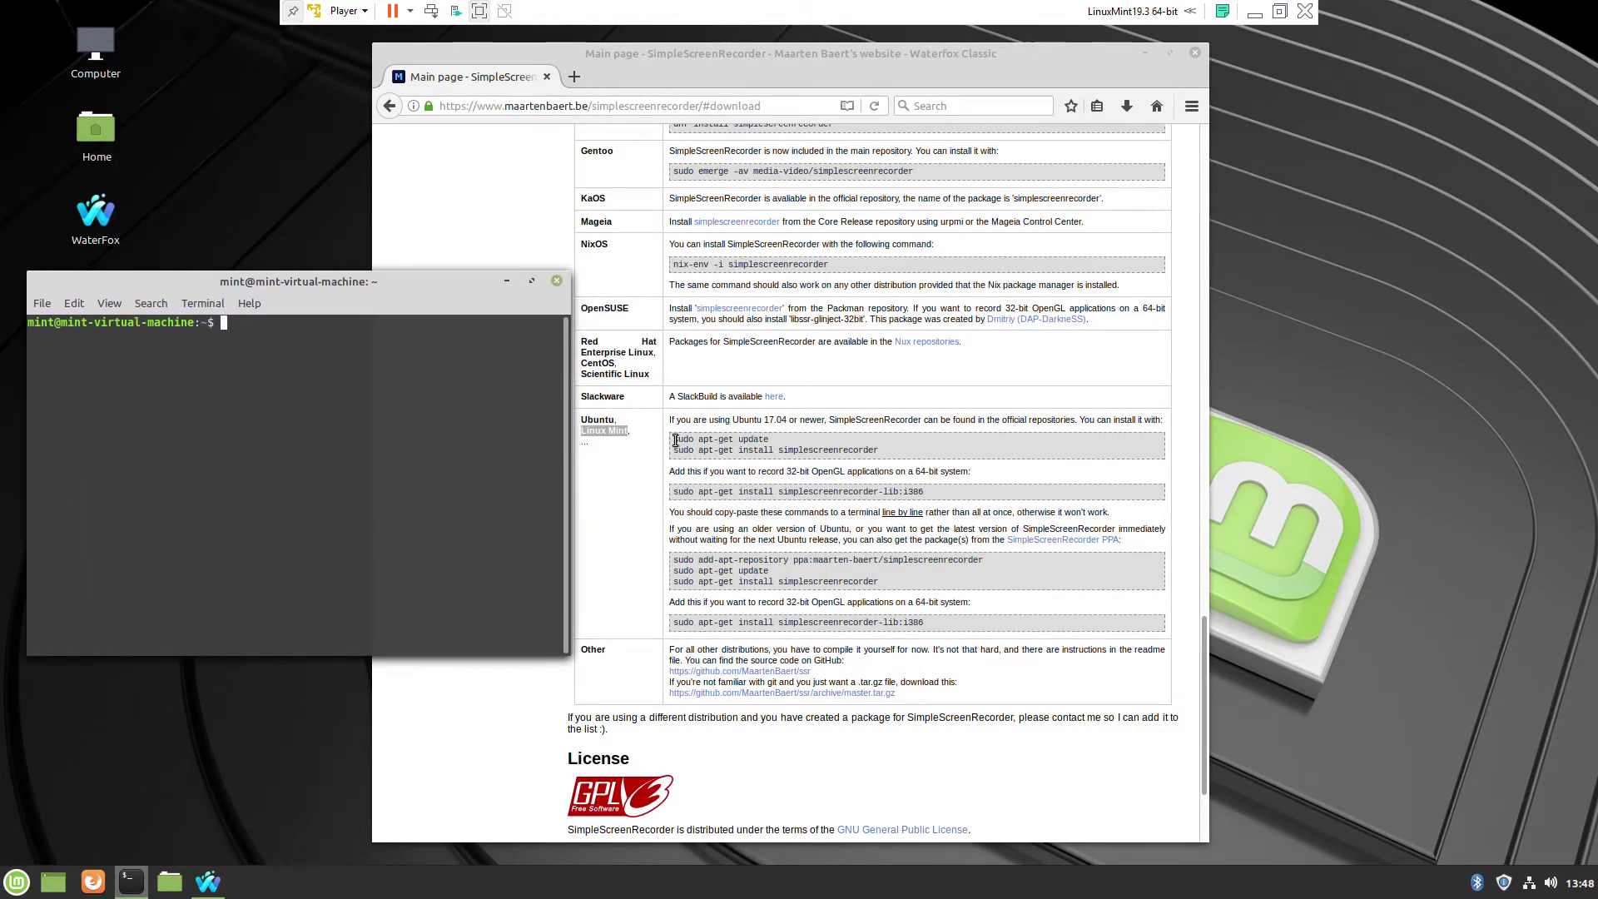
left_click_drag(675, 440, 767, 442)
right_click(767, 446)
left_click(791, 454)
- Paste and run the update command, entering the account password, and select the install command
right_click(321, 402)
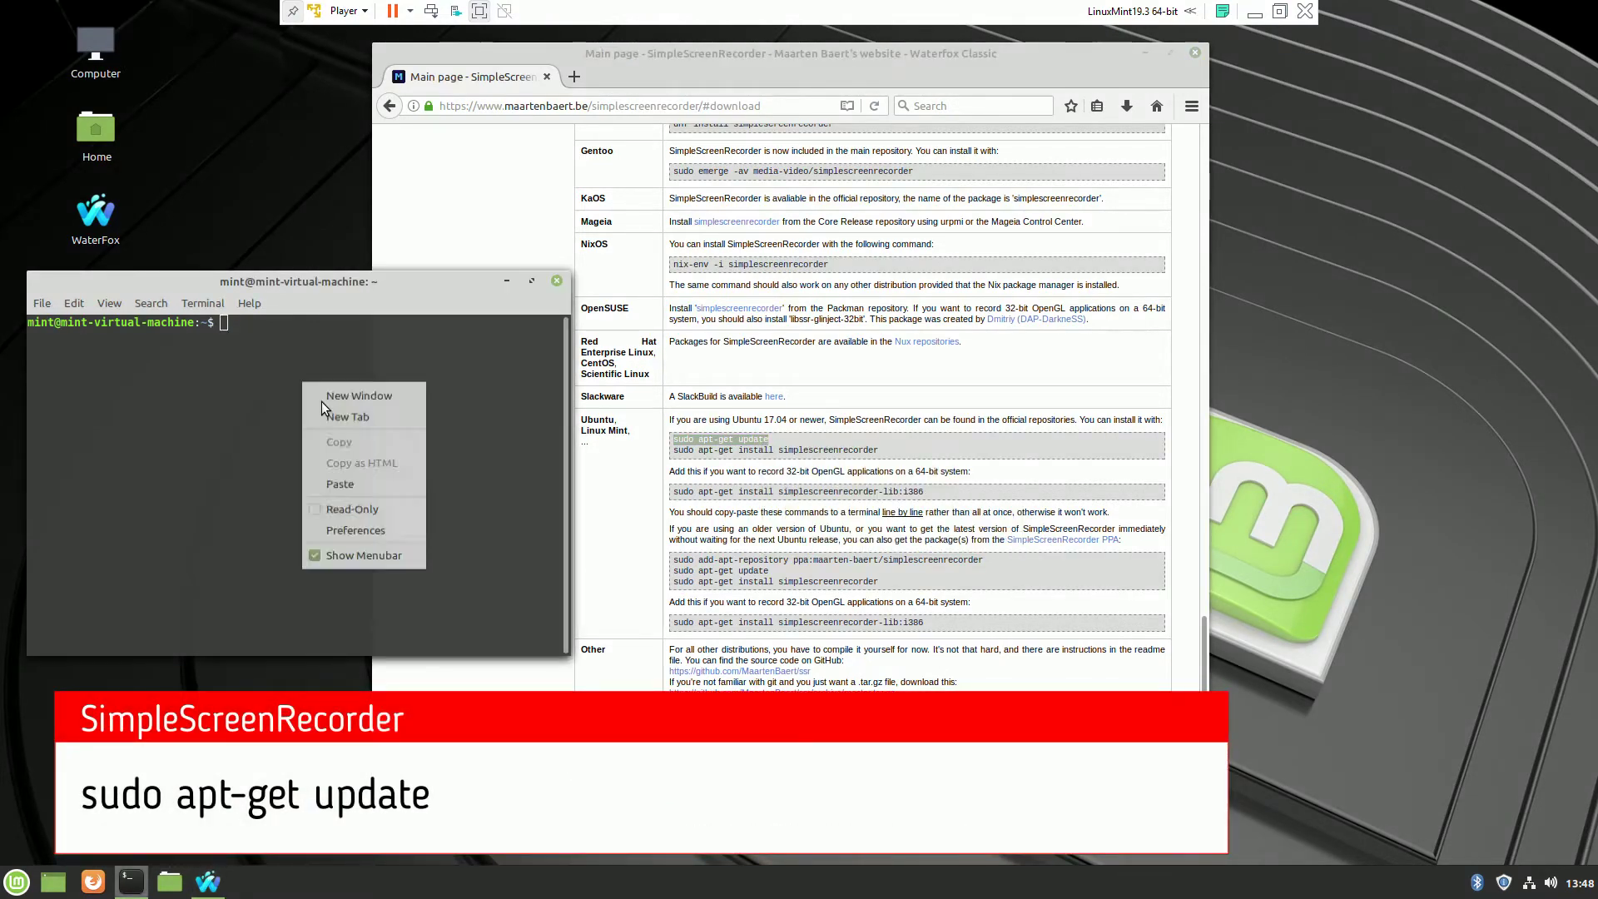
left_click(339, 484)
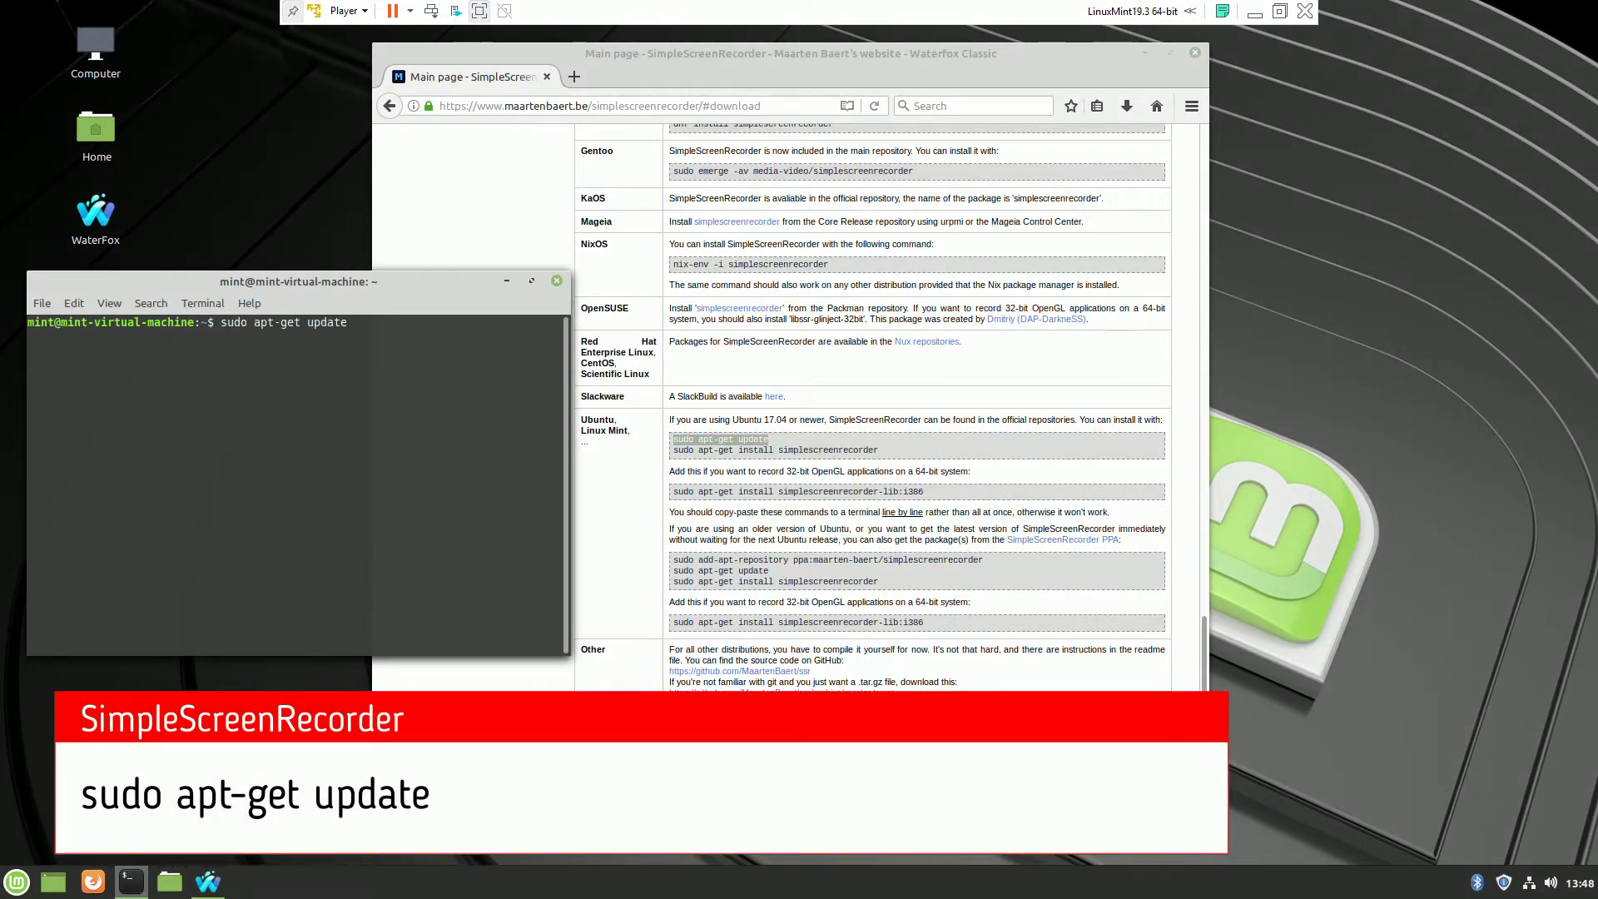
key("Return")
type("***")
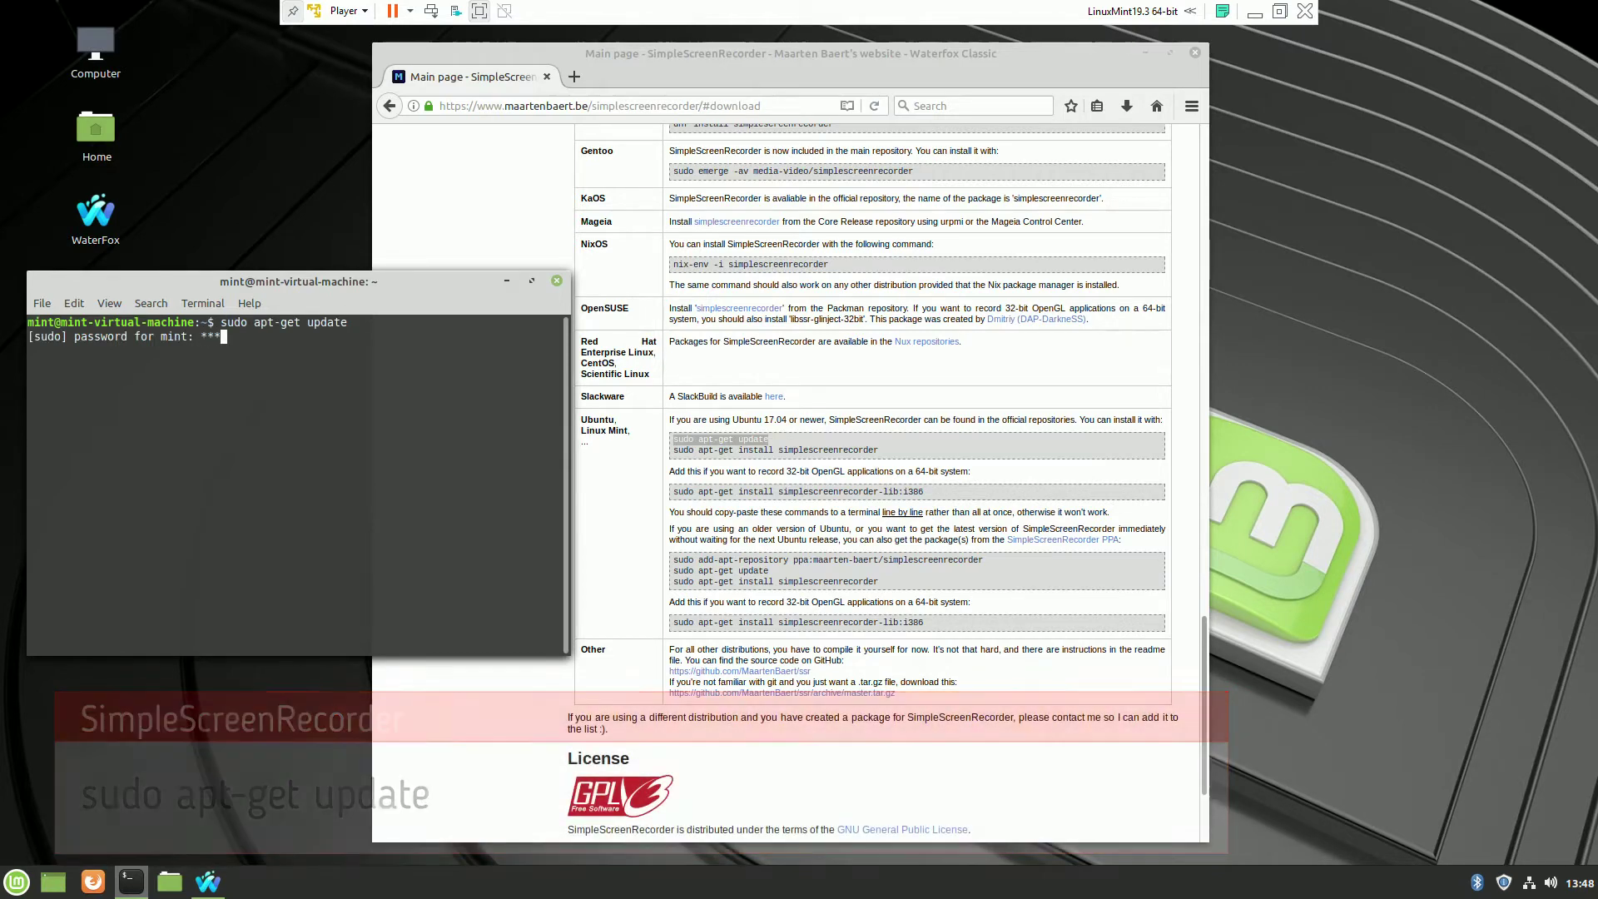
type("*****")
key("Return")
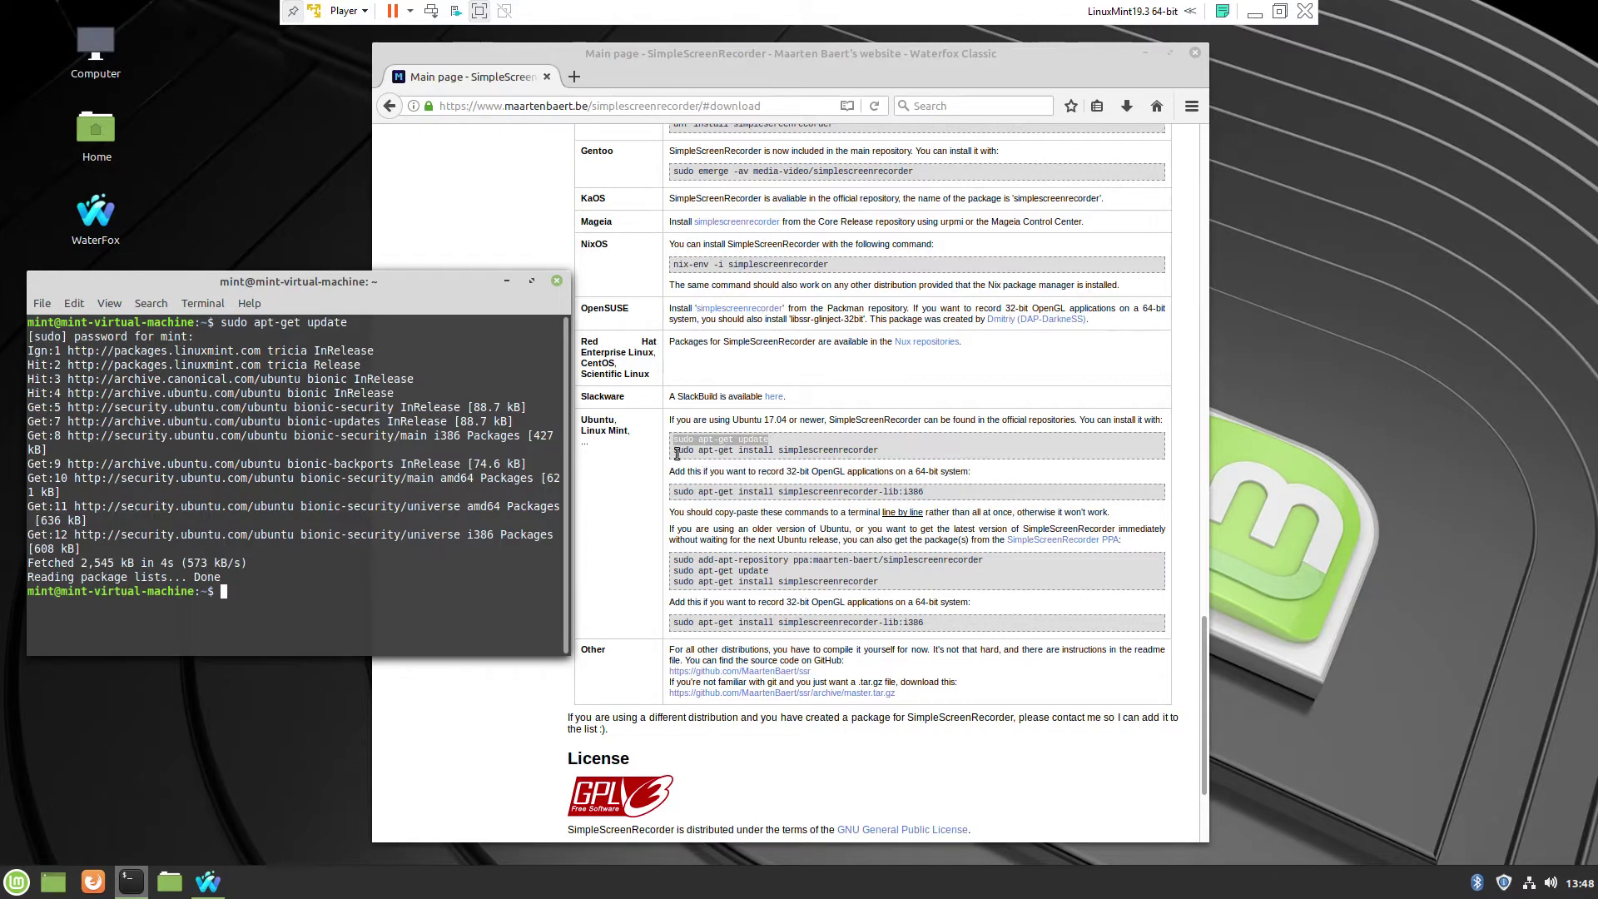
left_click_drag(674, 450, 878, 451)
- Paste and run 'sudo apt-get install simplescreenrecorder' in the terminal, confirming with y
right_click(878, 451)
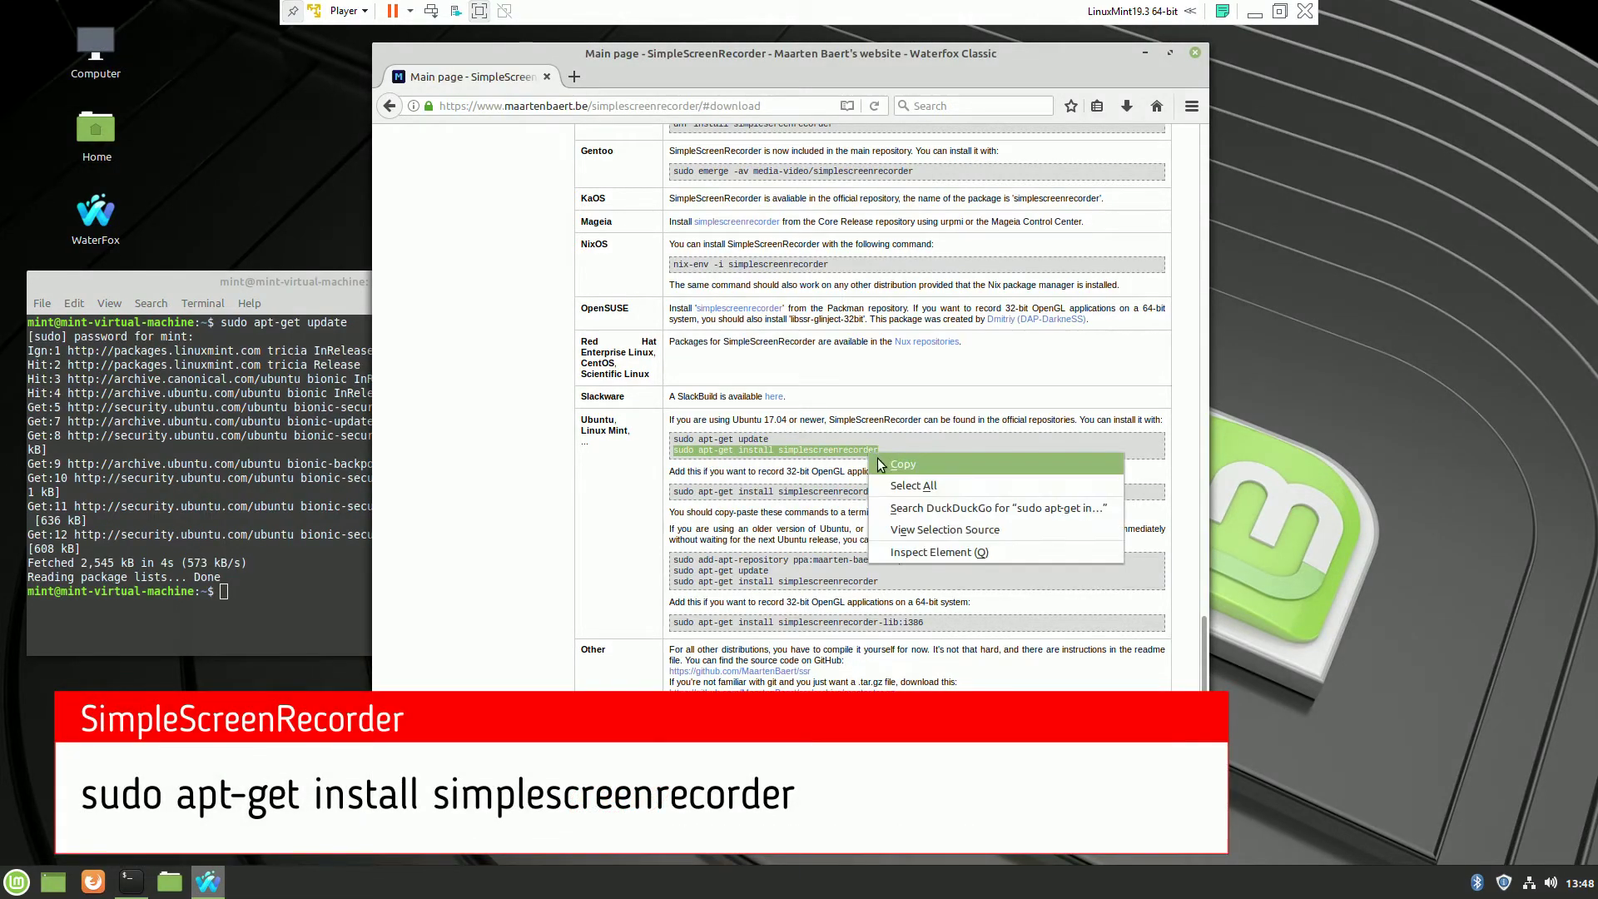
left_click(895, 463)
right_click(275, 593)
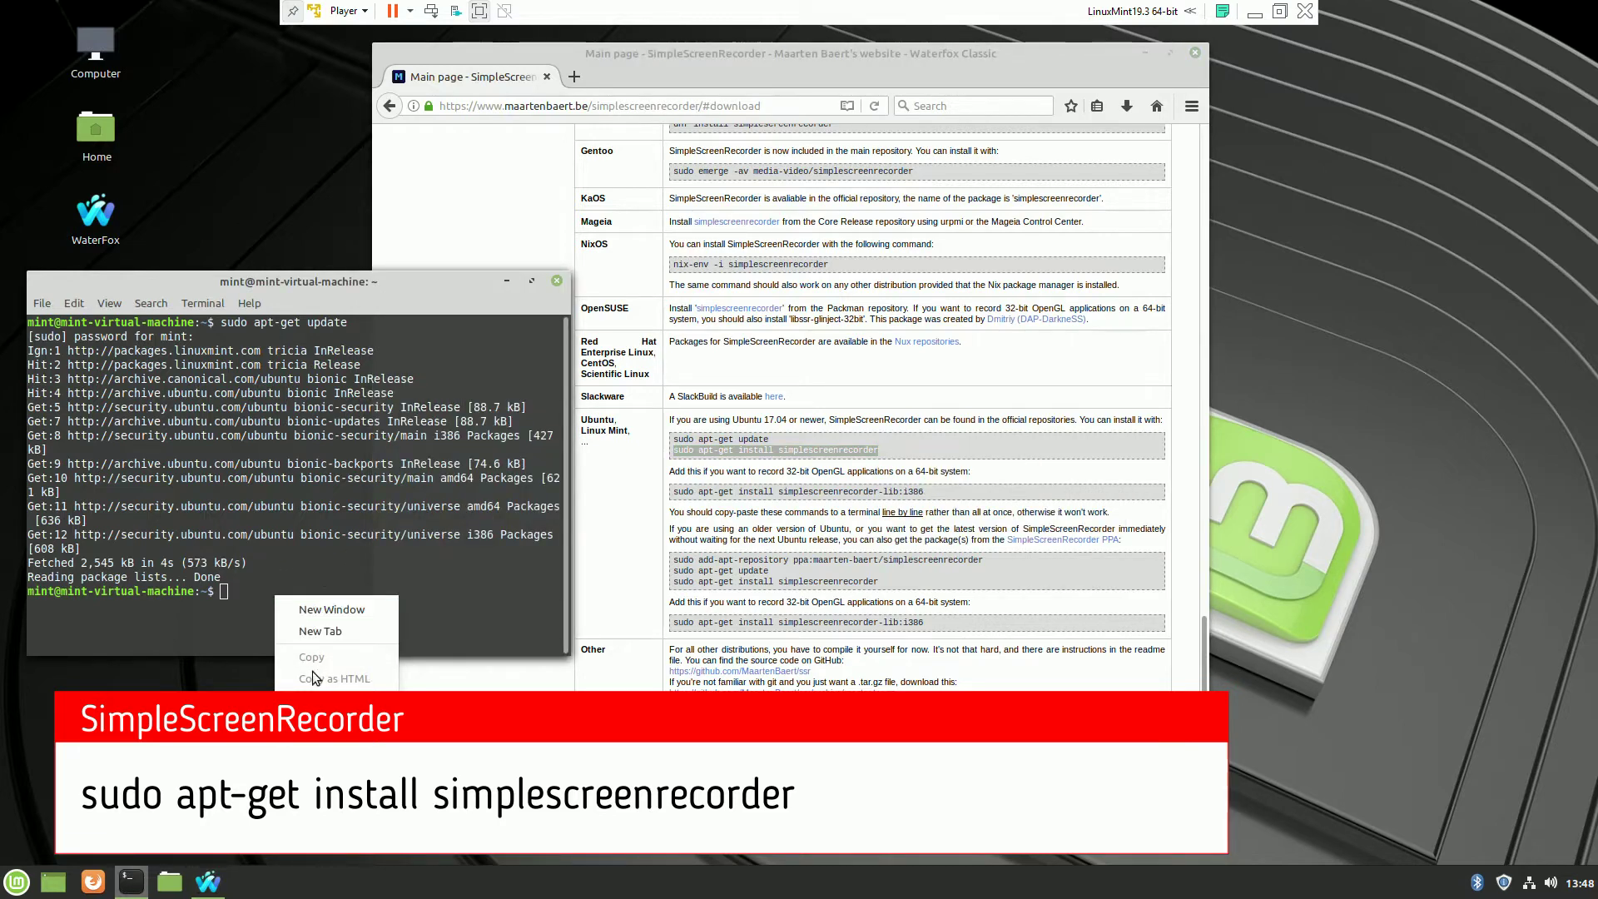
left_click(312, 699)
key("Return")
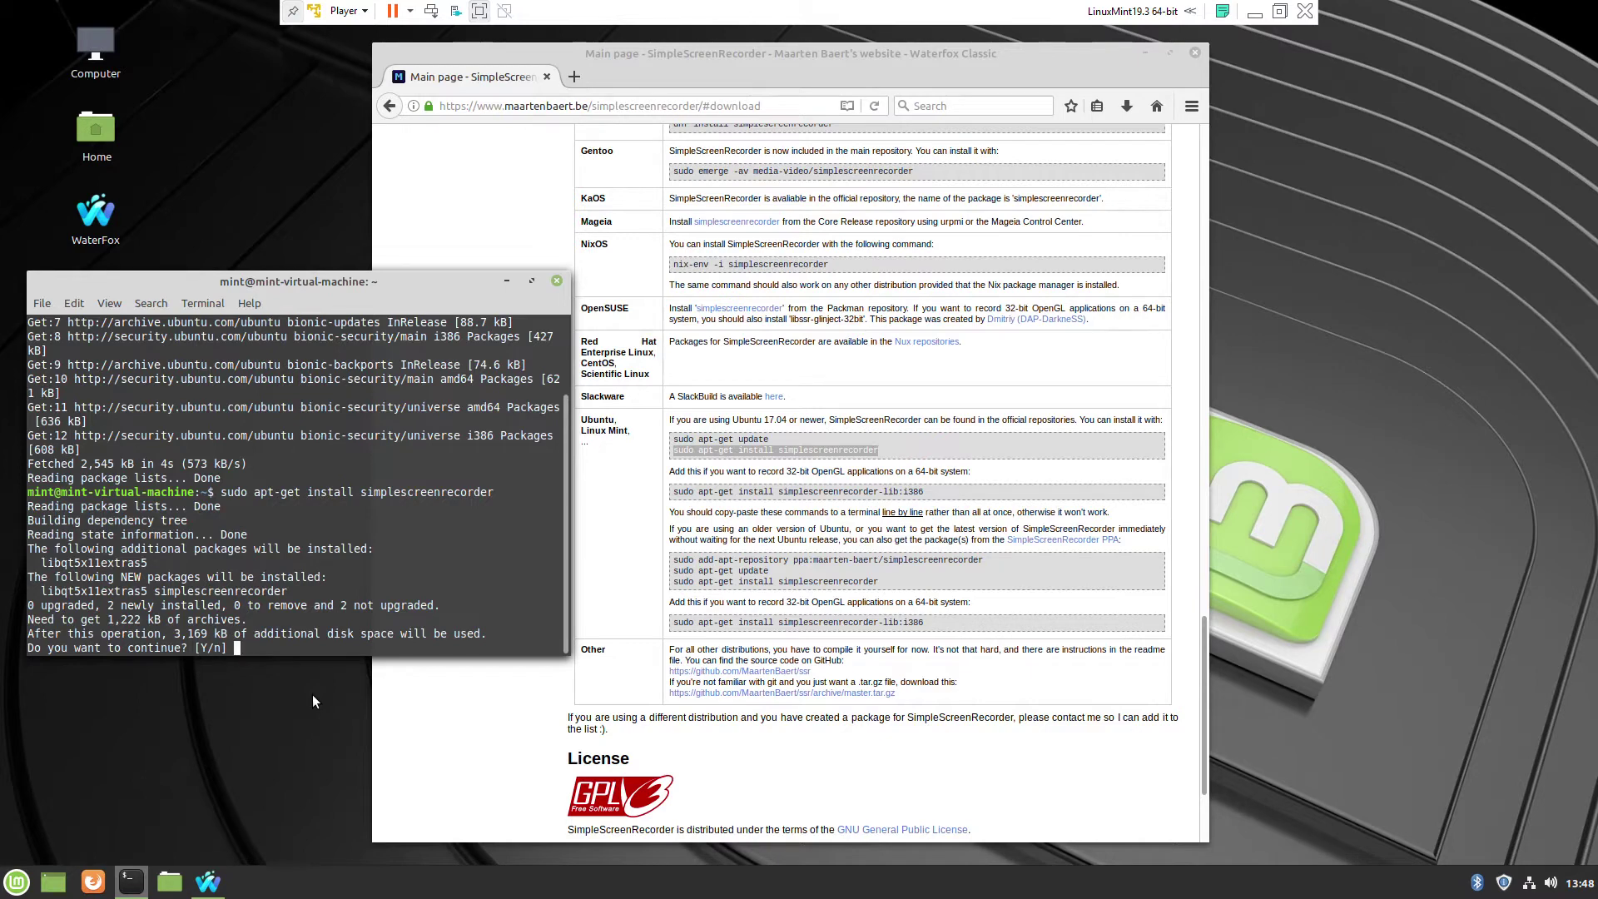
type("y")
key("Return")
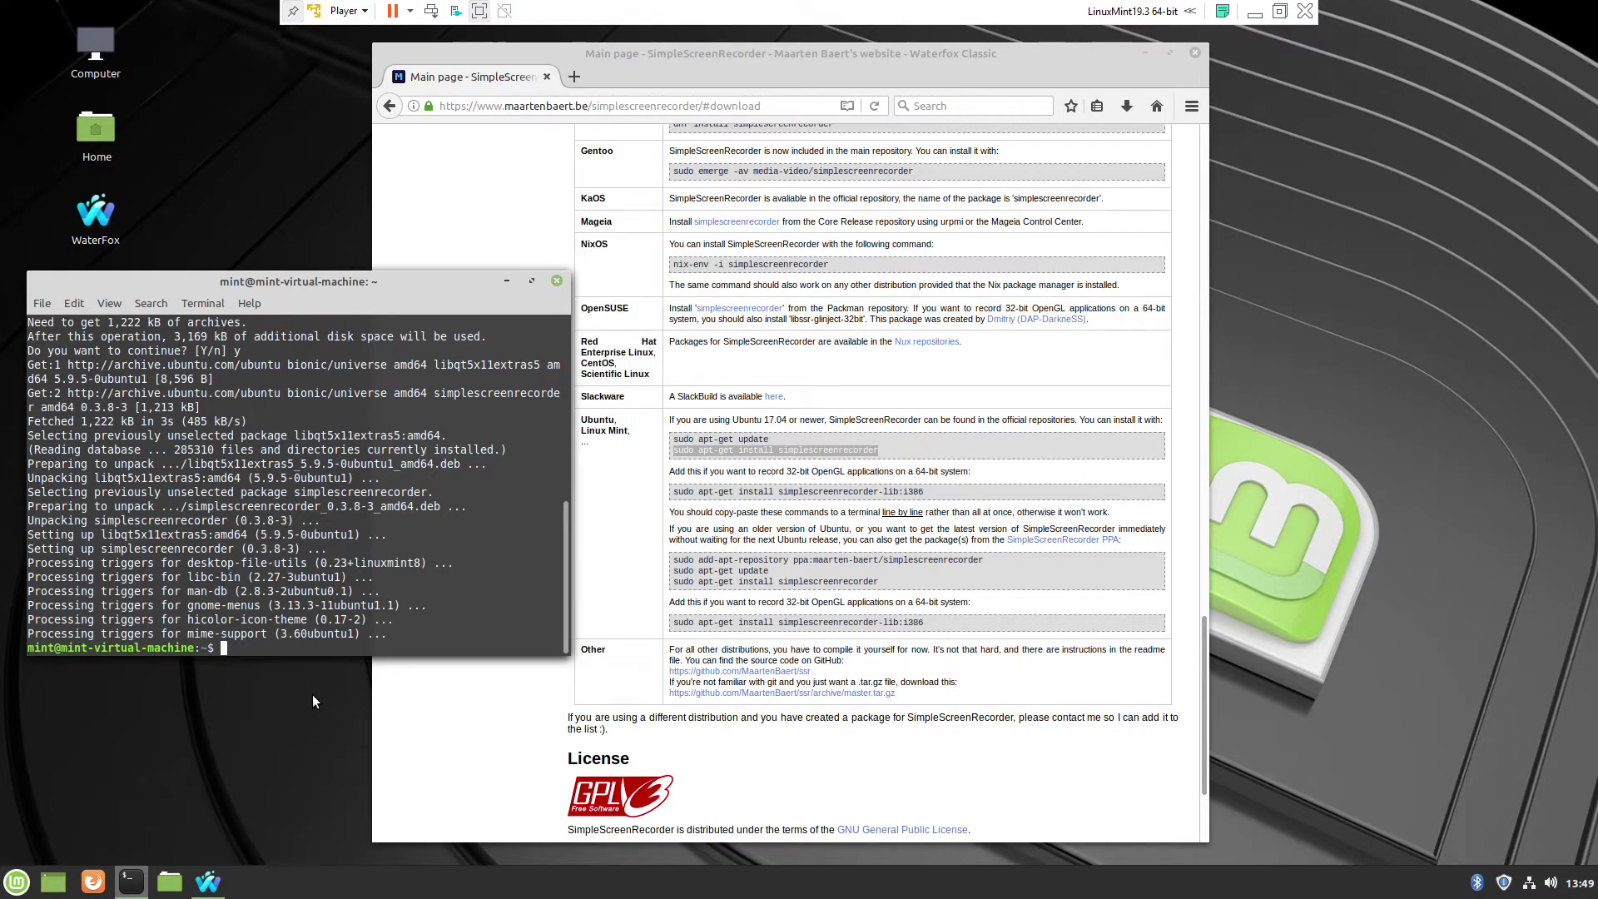
- Copy 'sudo apt-get install simplescreenrecorder-lib:i386' into the terminal and run it
left_click_drag(675, 491, 921, 493)
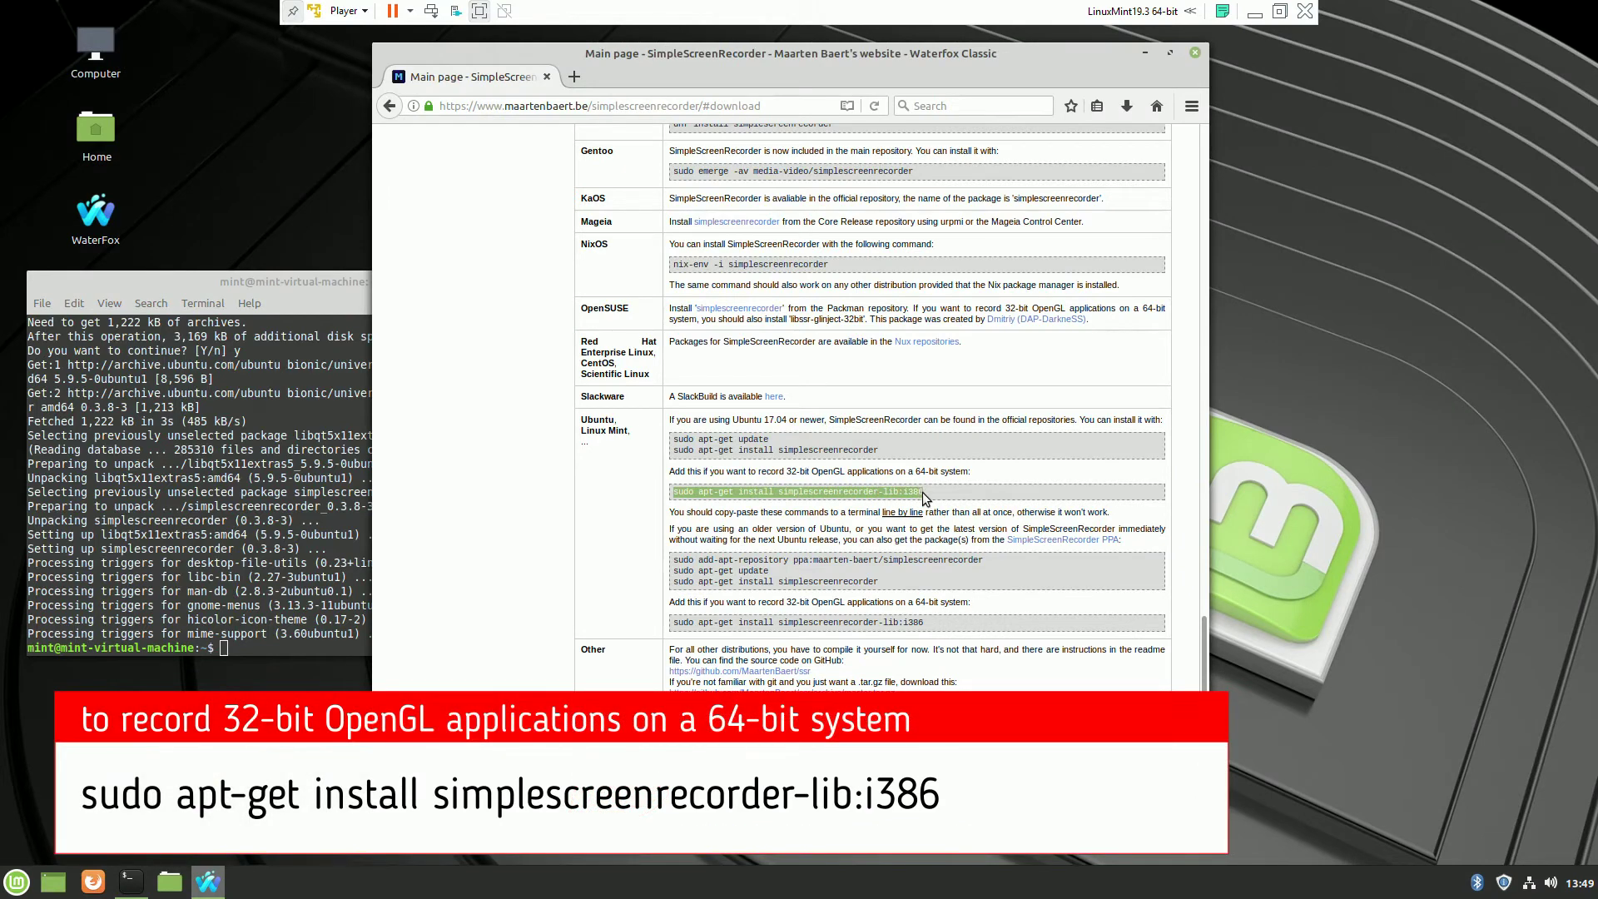
right_click(915, 497)
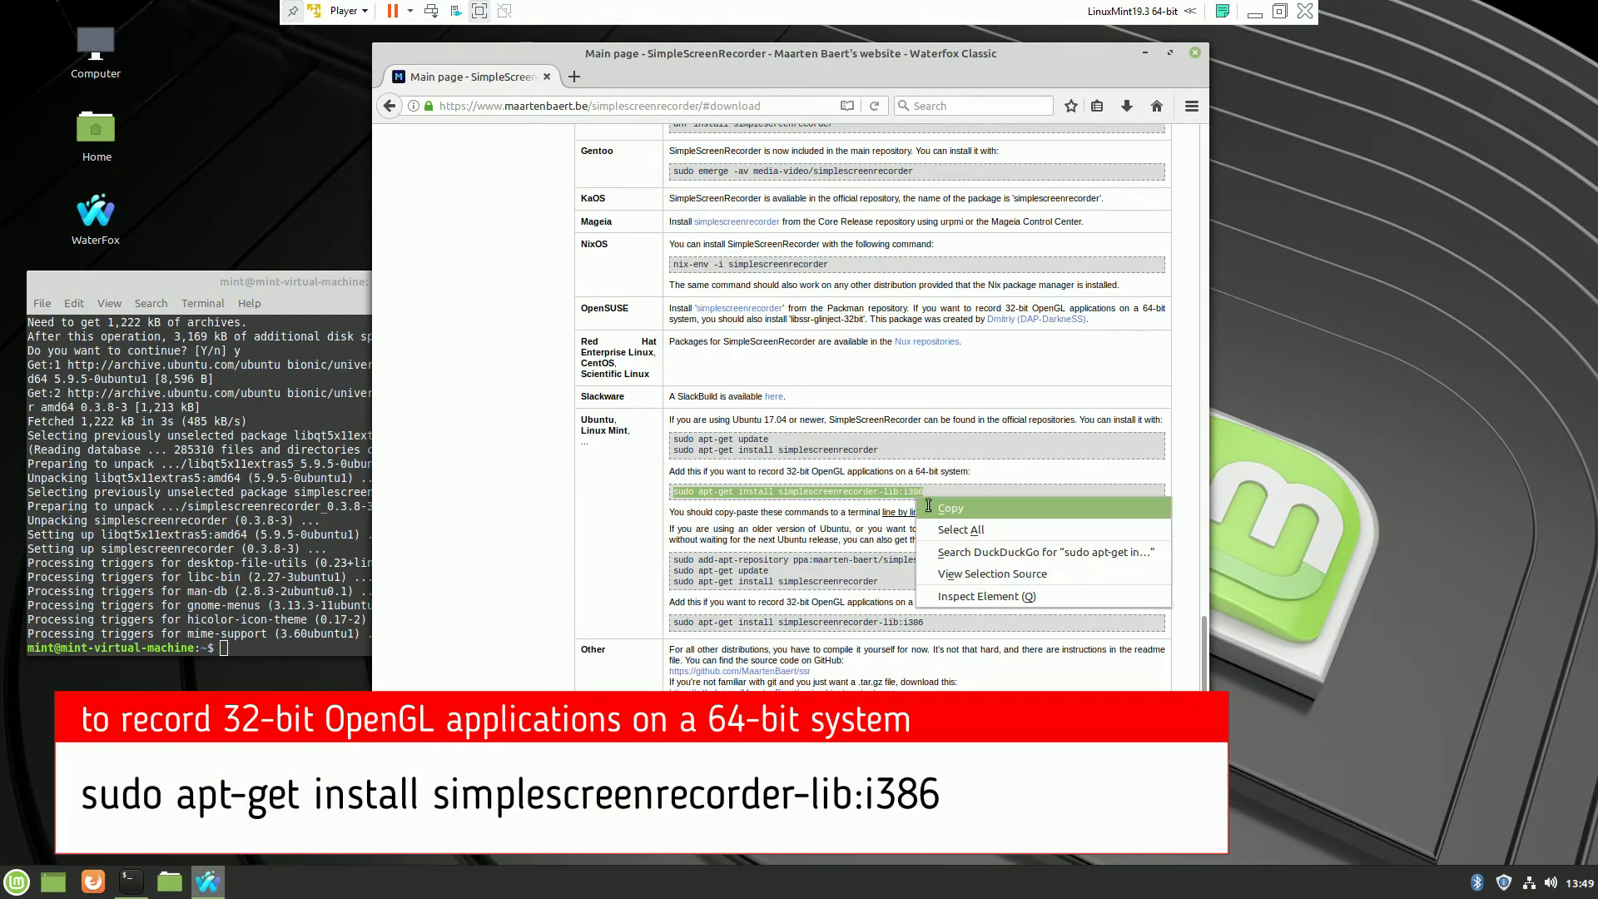
left_click(950, 507)
left_click(312, 646)
right_click(314, 648)
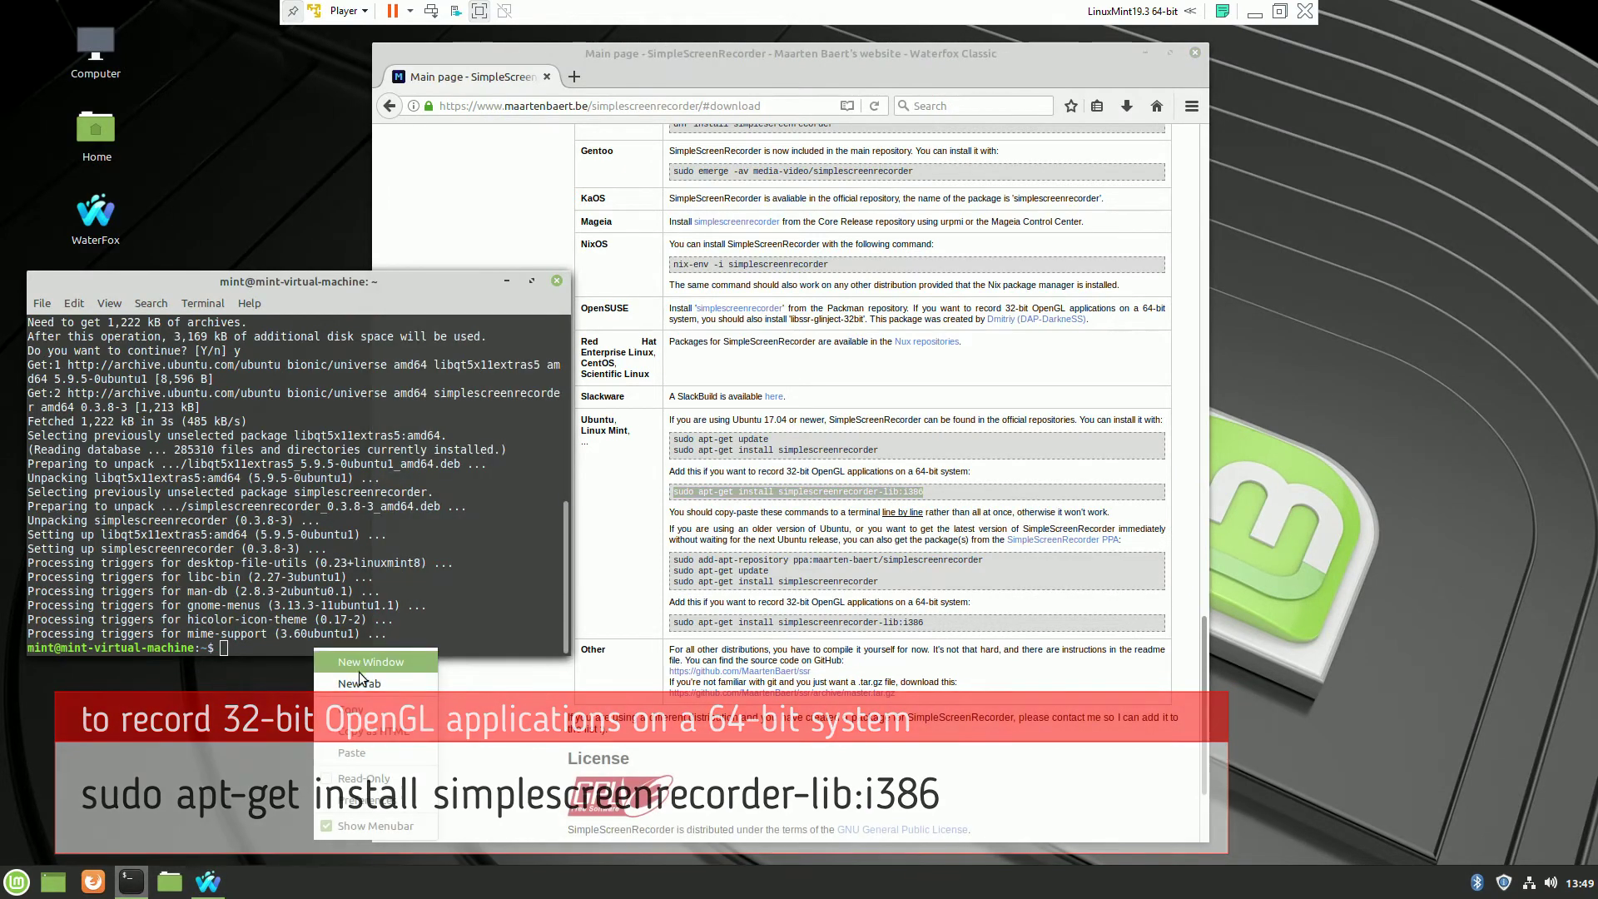
left_click(358, 747)
key("Return")
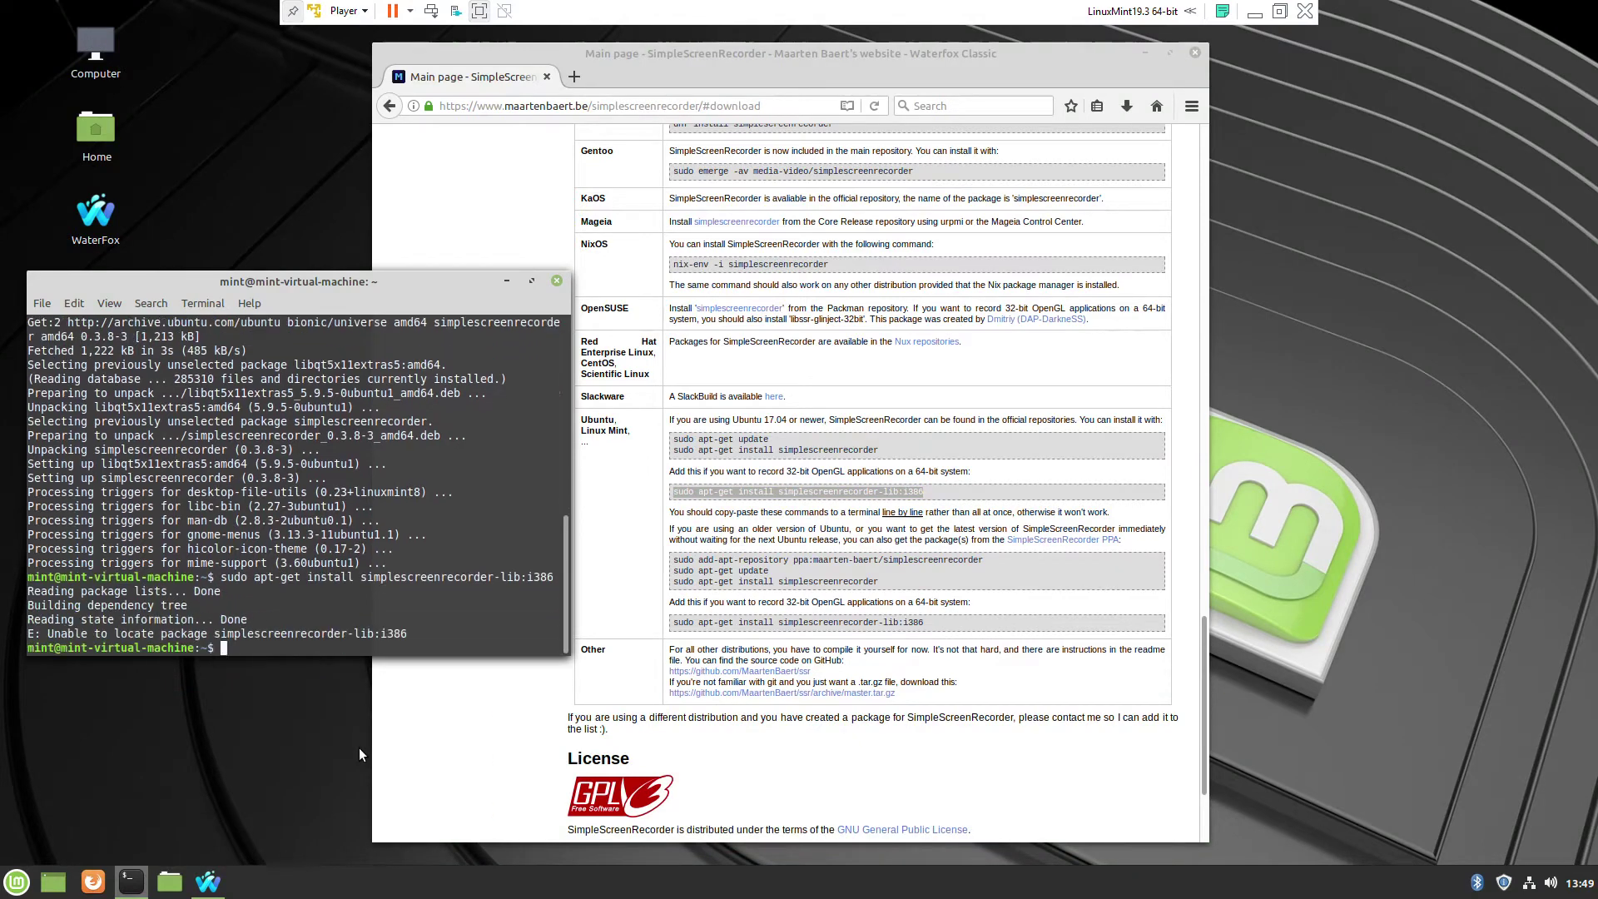
- Exit the terminal and launch SimpleScreenRecorder from the menu's Sound & Video category
type("exit")
key("Return")
key("super")
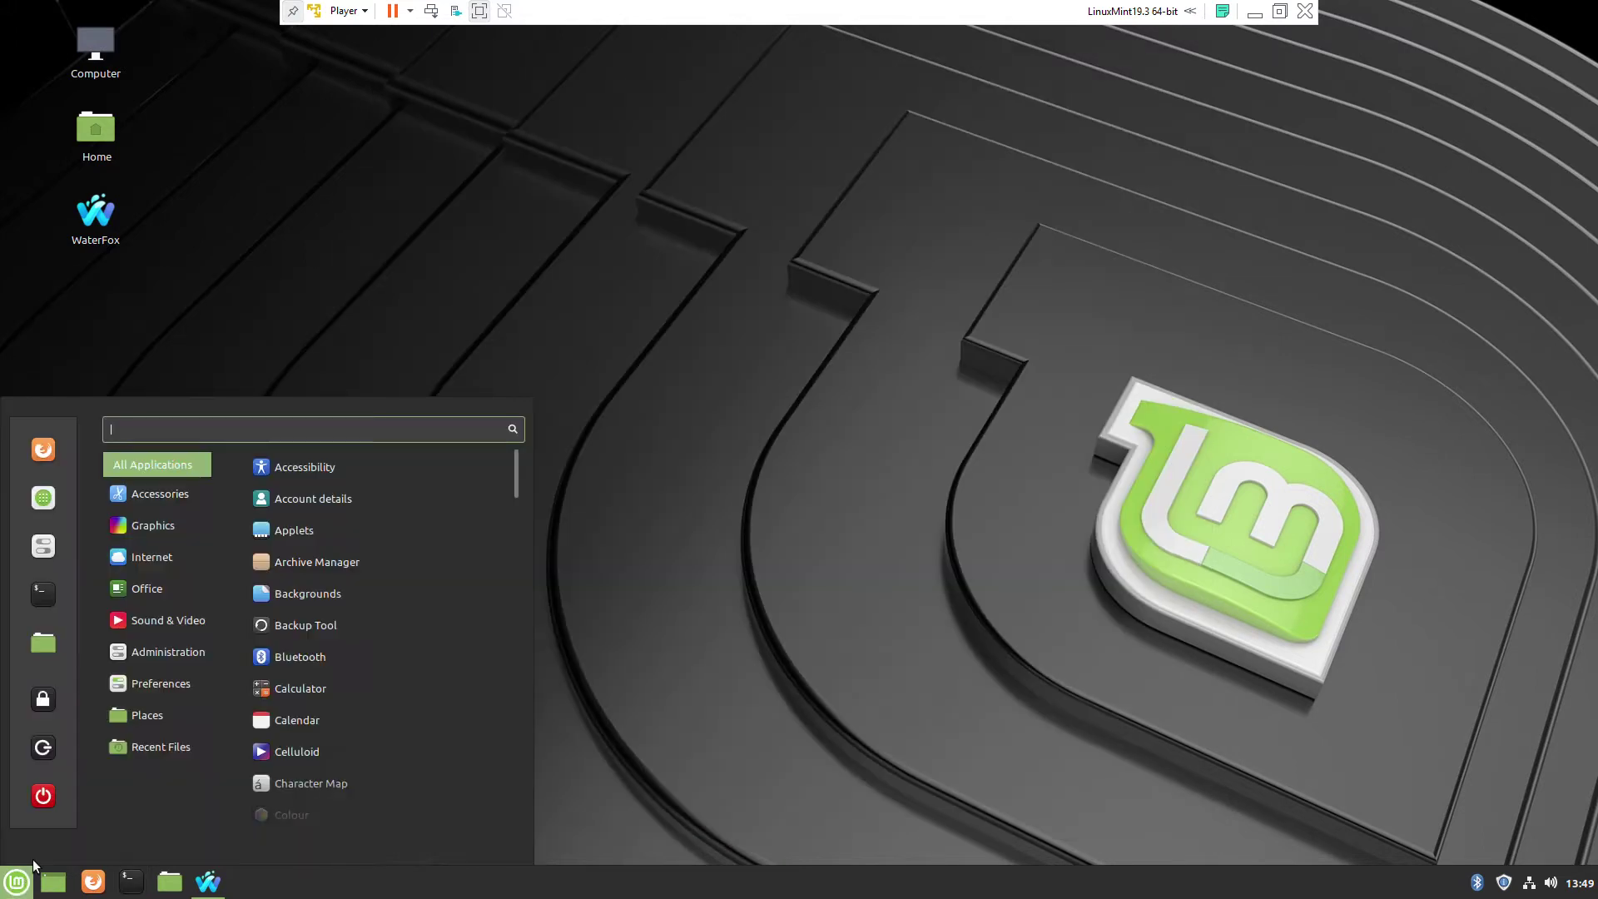
mouse_move(187, 621)
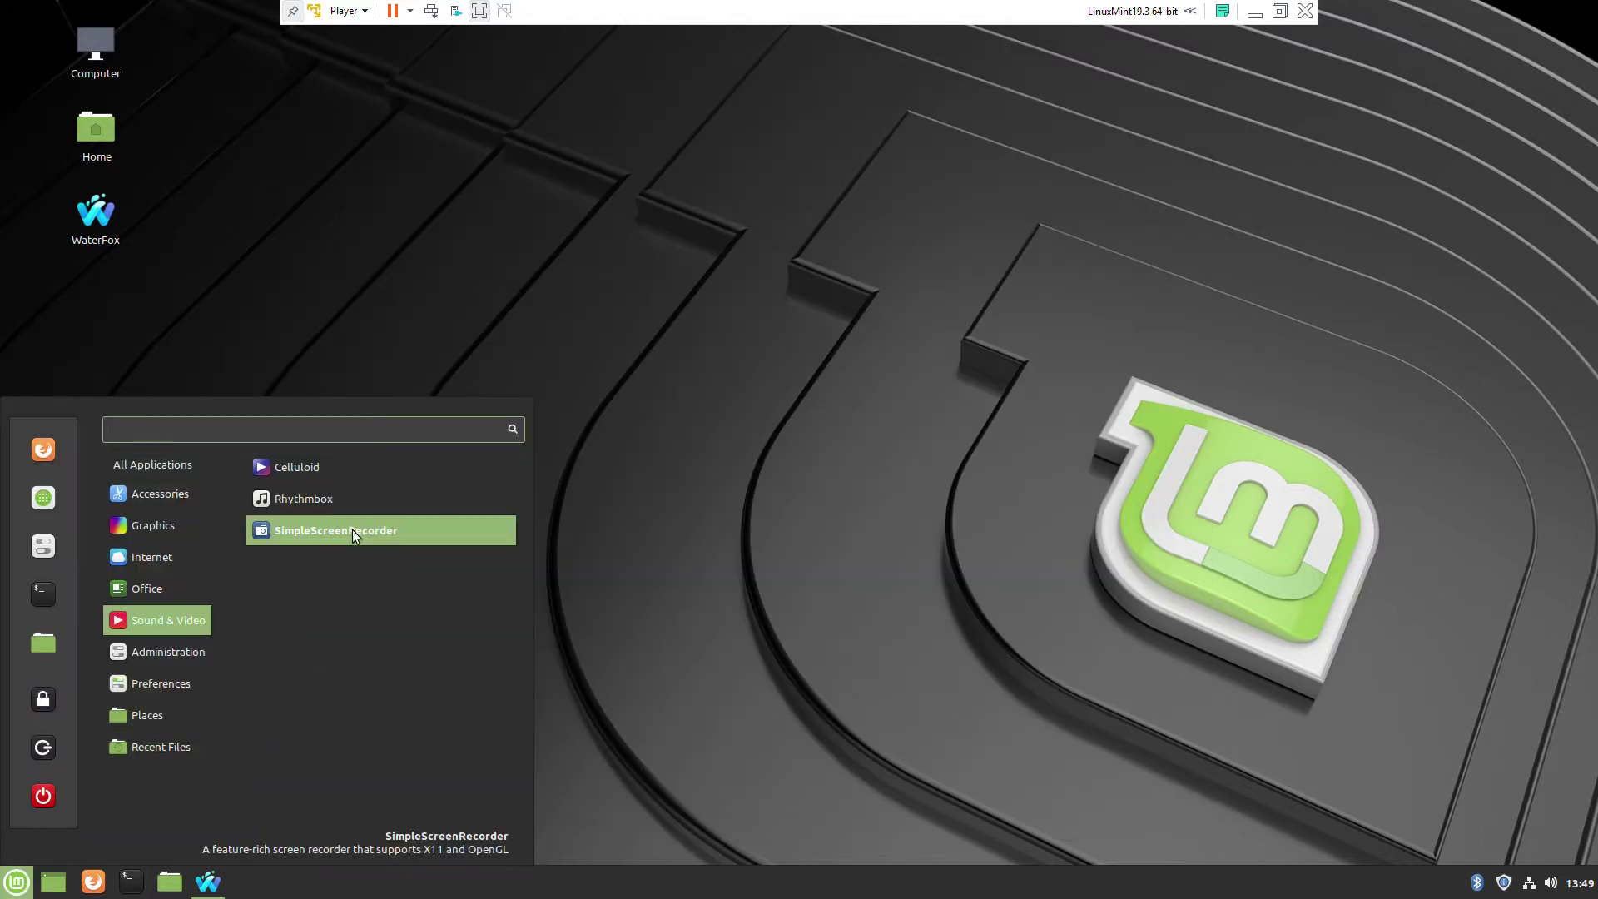
left_click(353, 531)
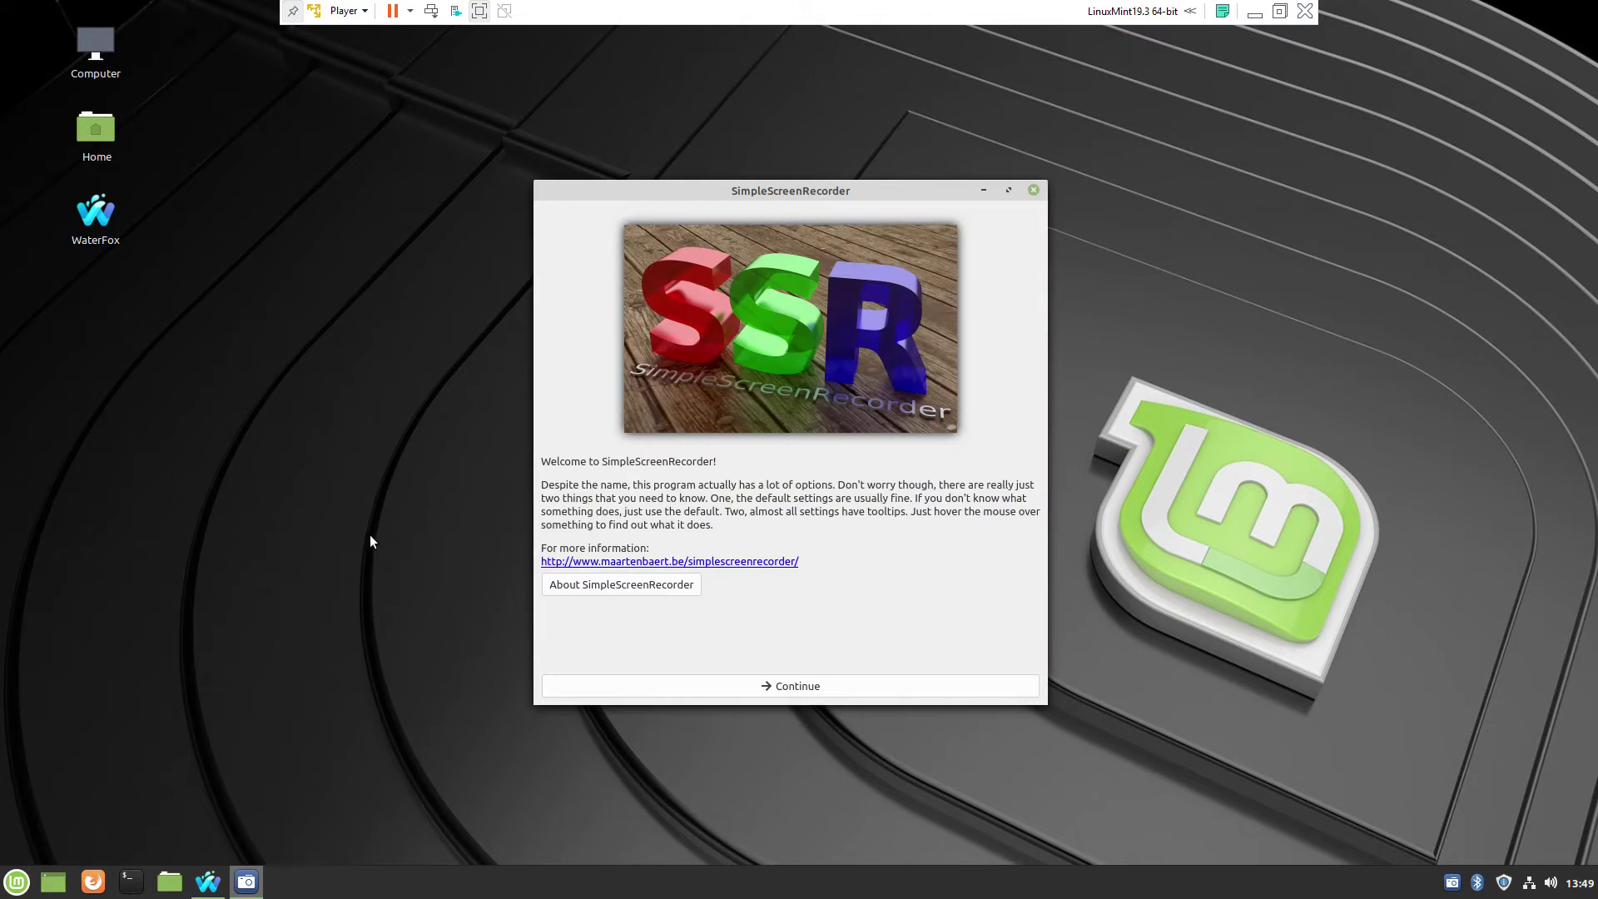
- Continue past the welcome page and choose 'Screen 1: 1920x1080 at 0,0' as the video input
left_click(797, 686)
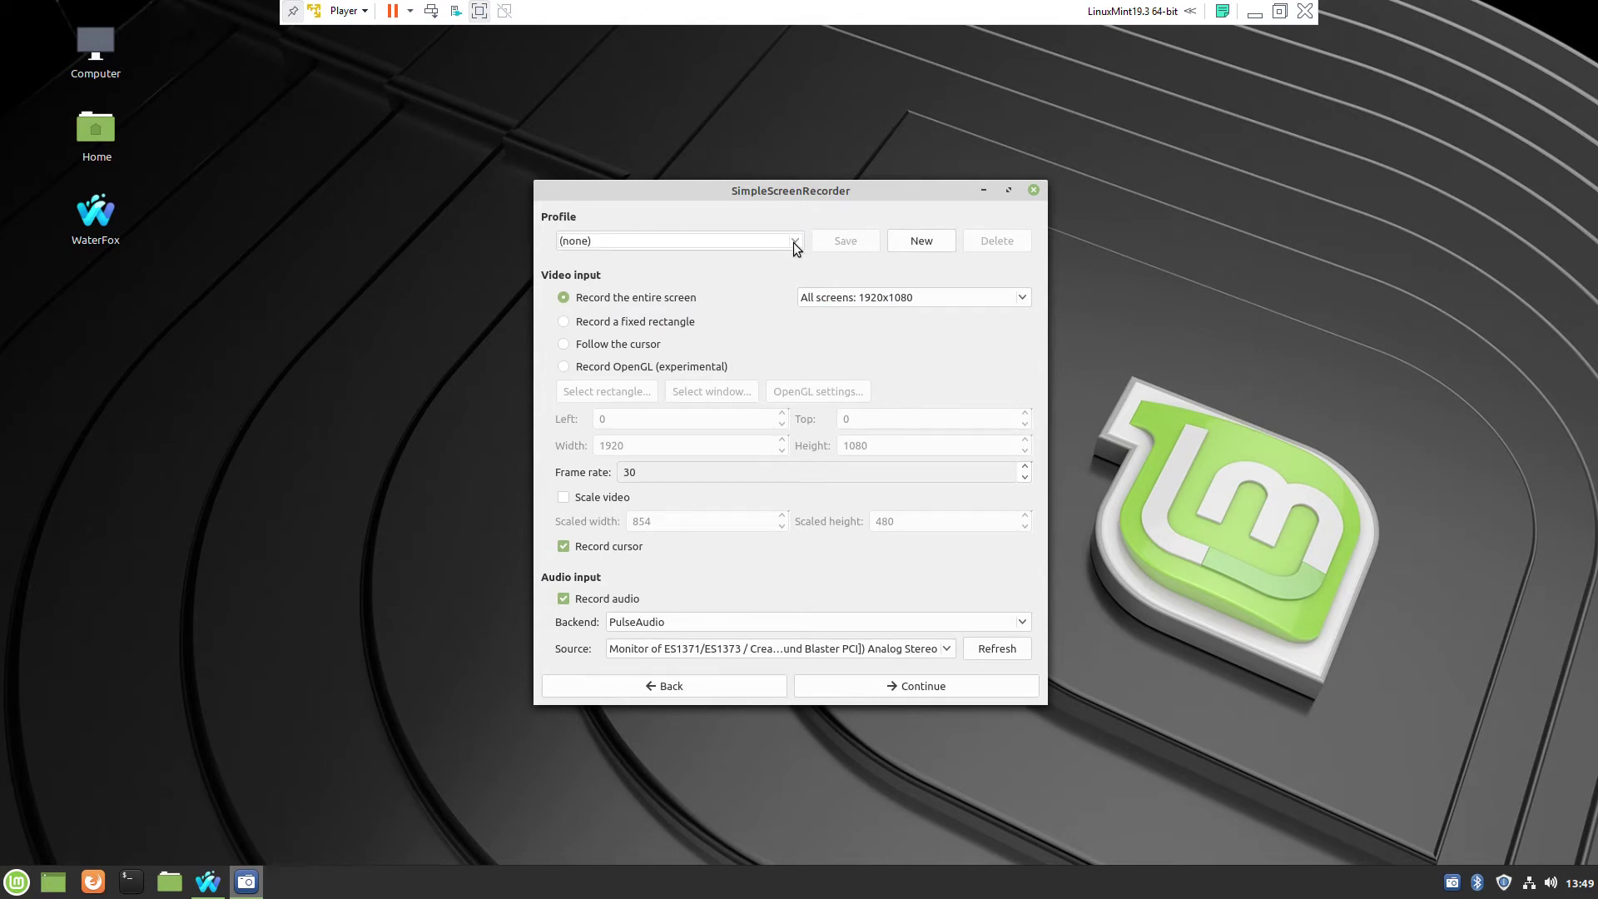
left_click(1023, 300)
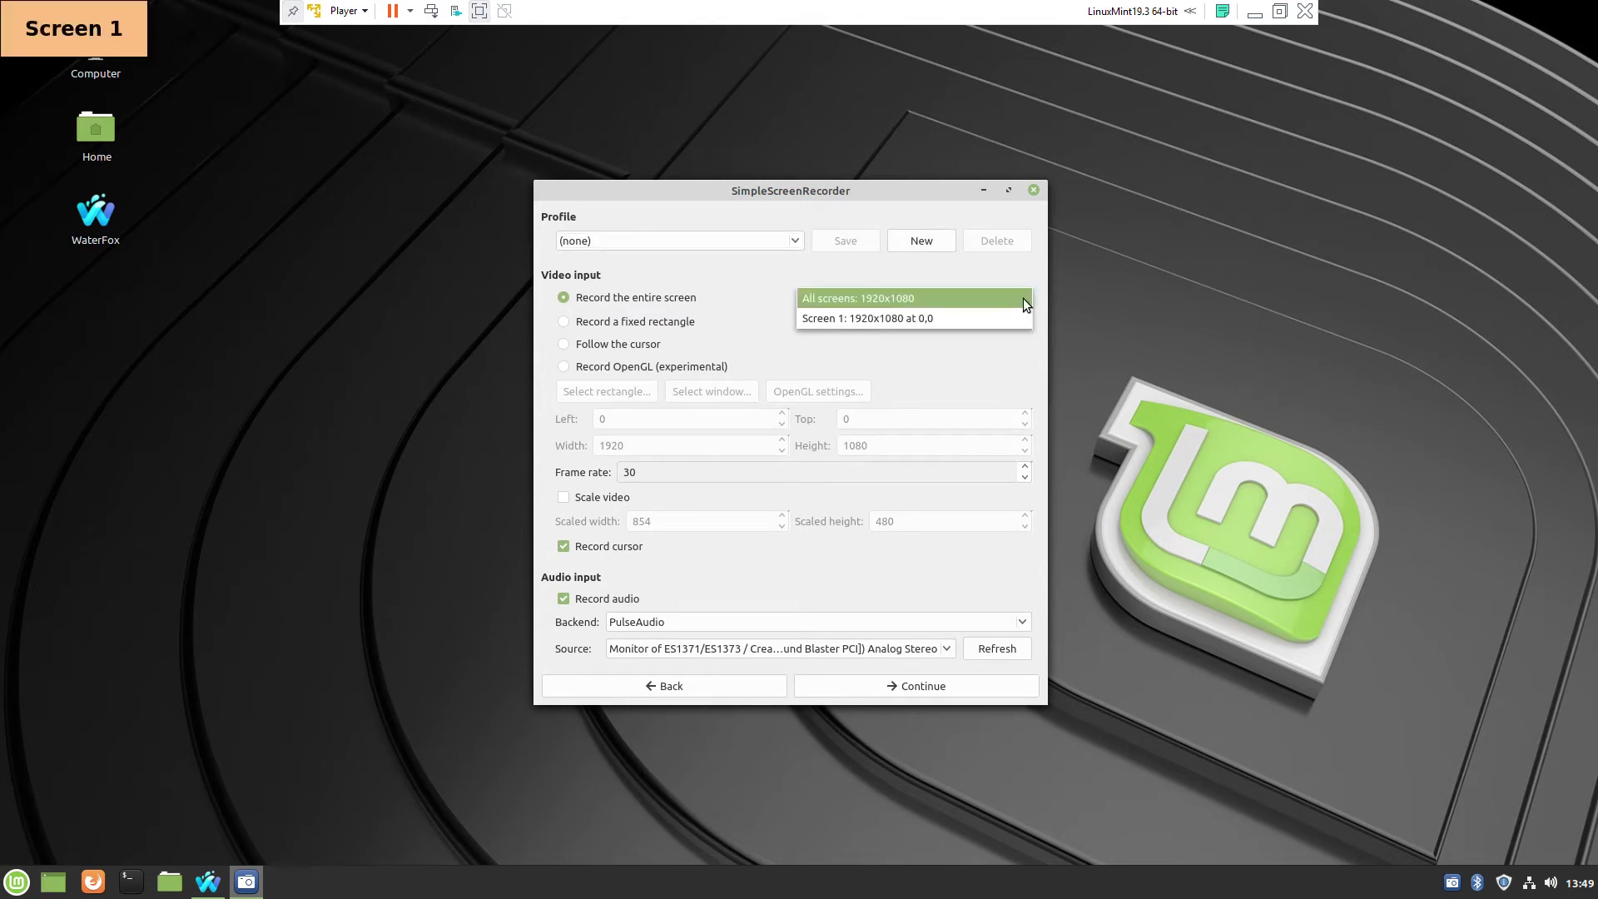
left_click(1022, 298)
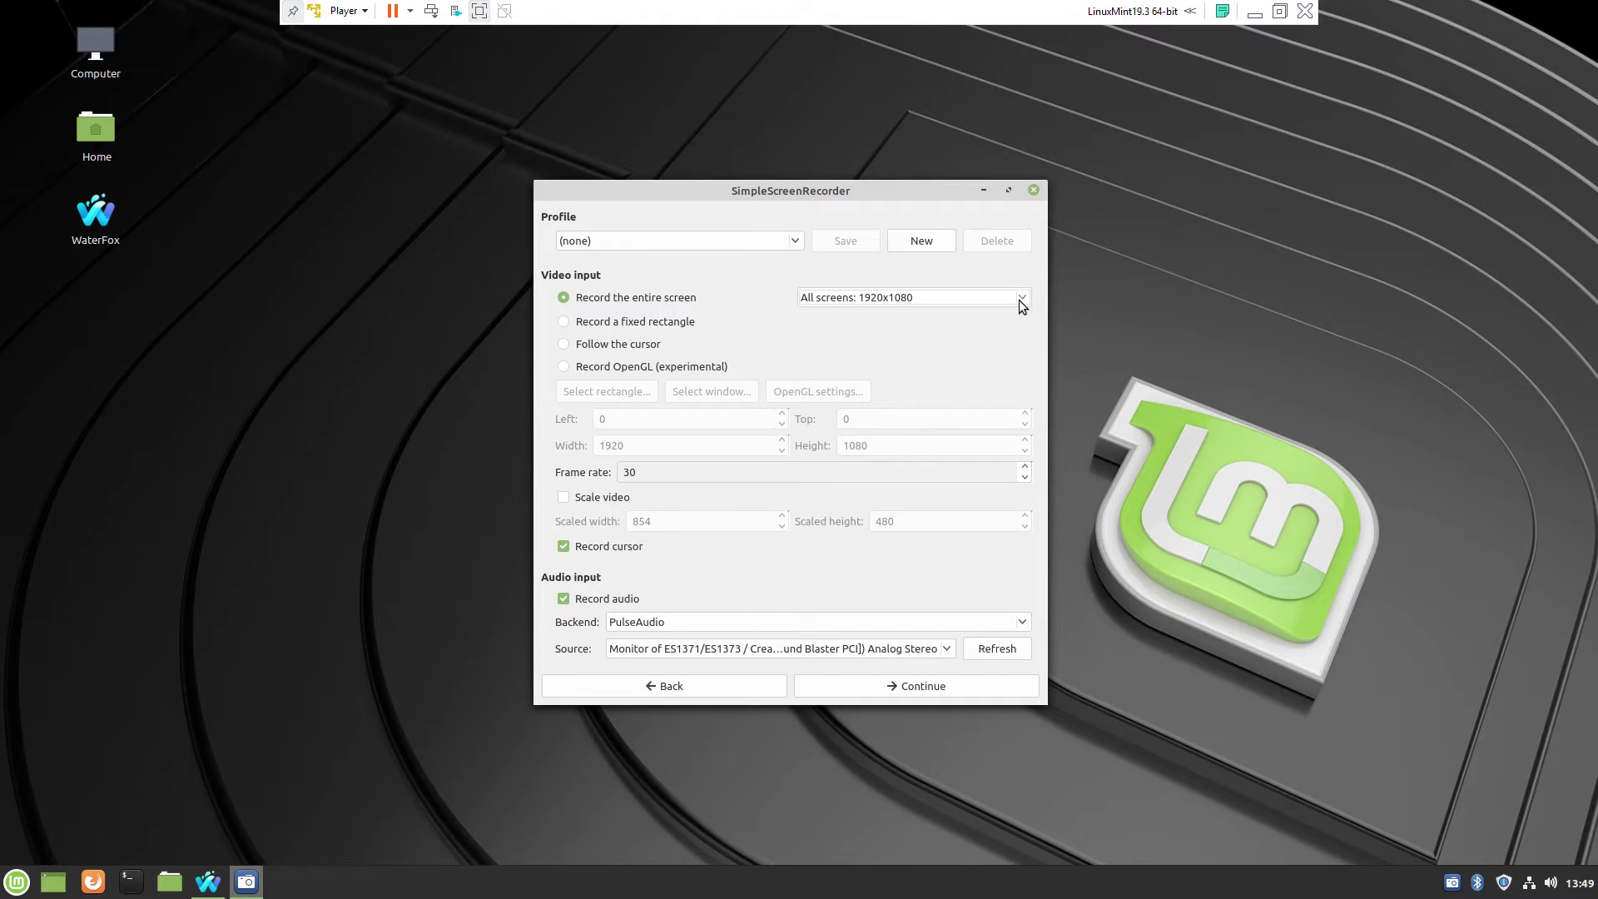
left_click(1020, 299)
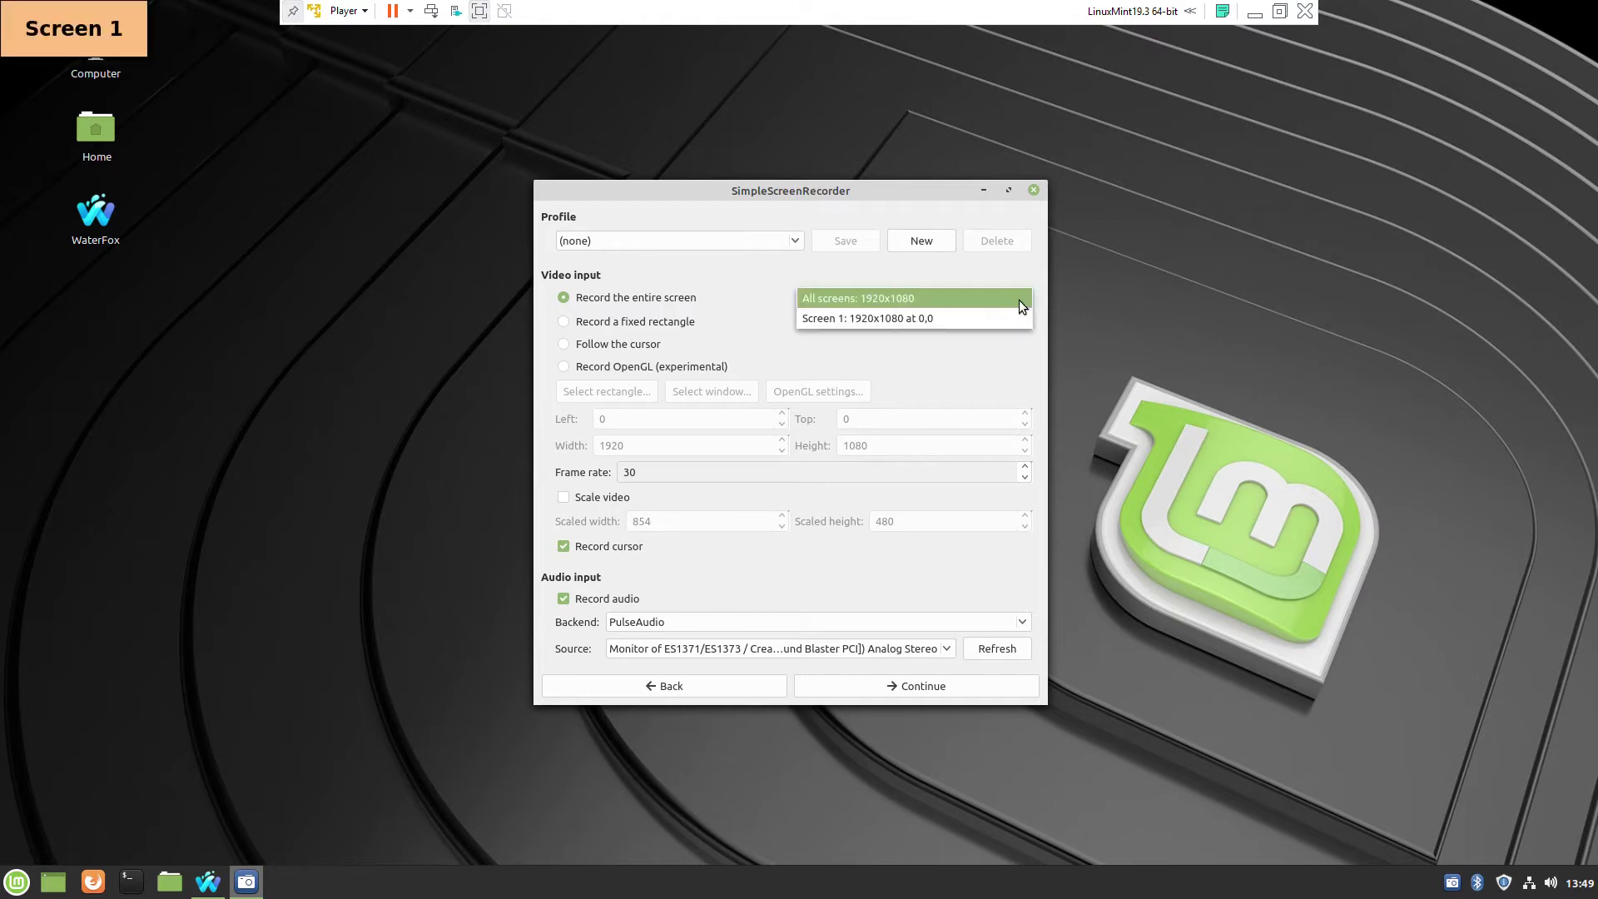
left_click(915, 319)
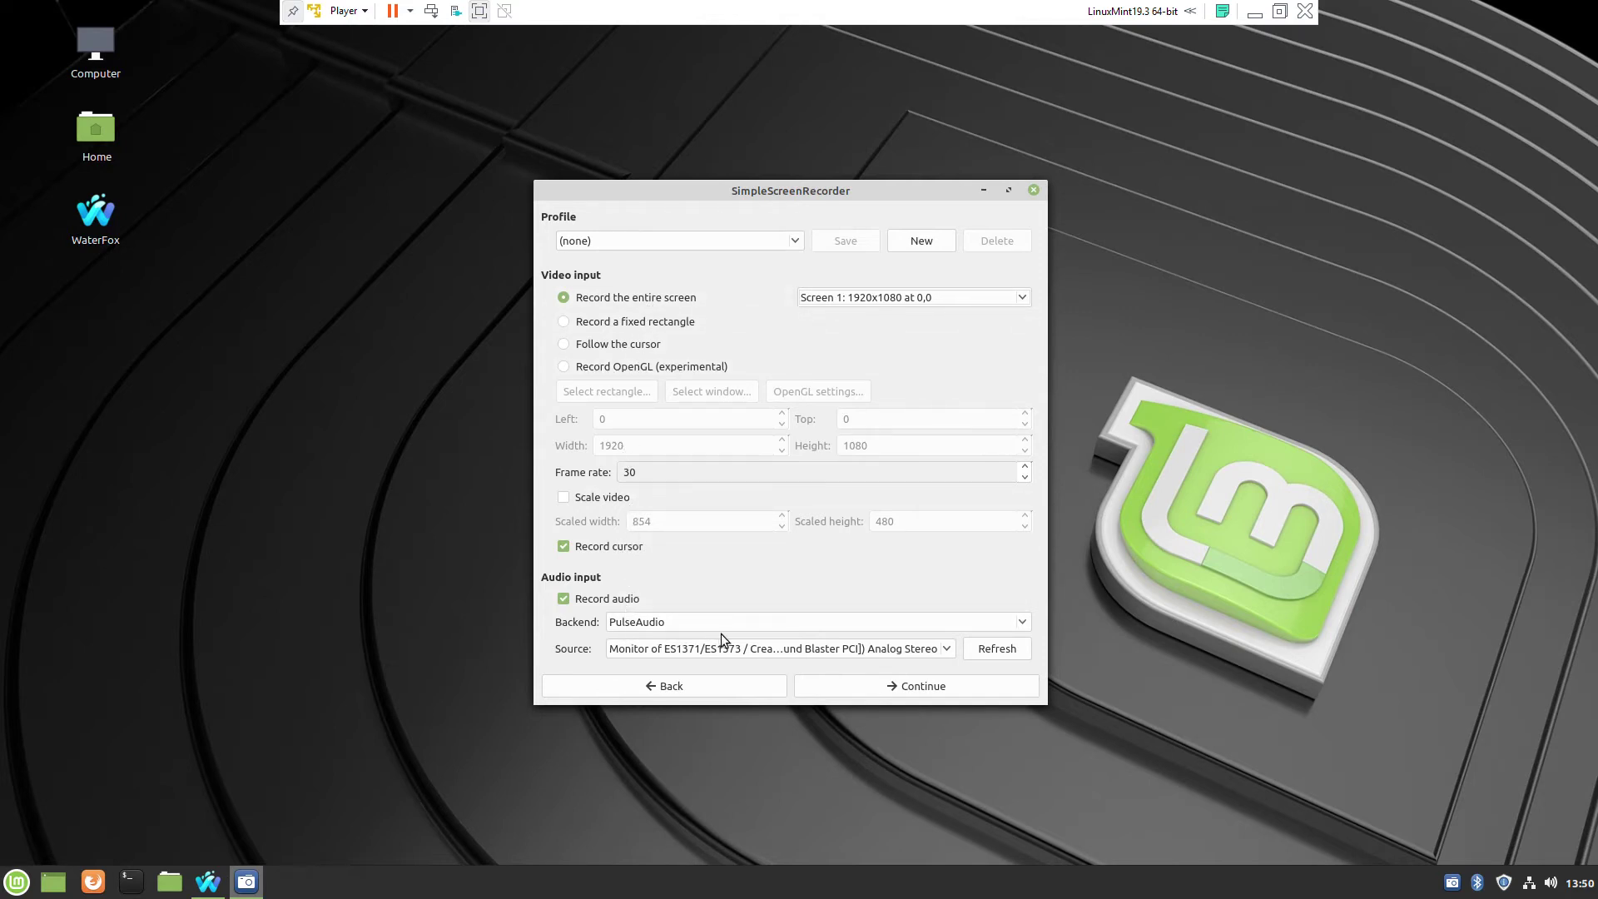
- Set the output file to test.mp4 in the Videos folder with the mp4 file type
left_click(951, 688)
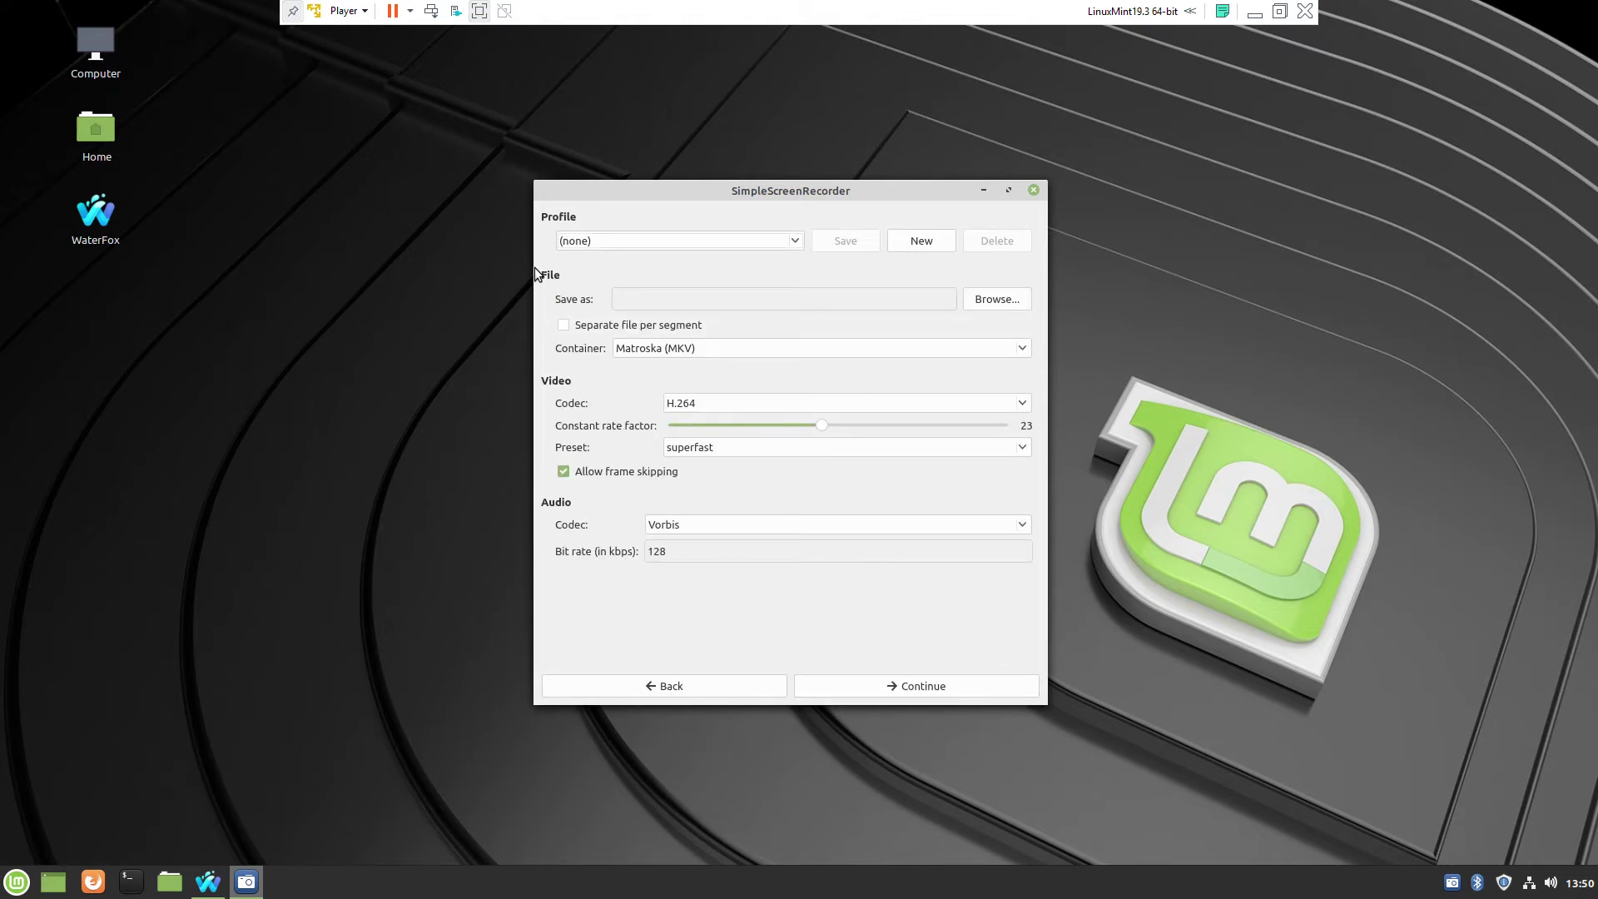
left_click(998, 301)
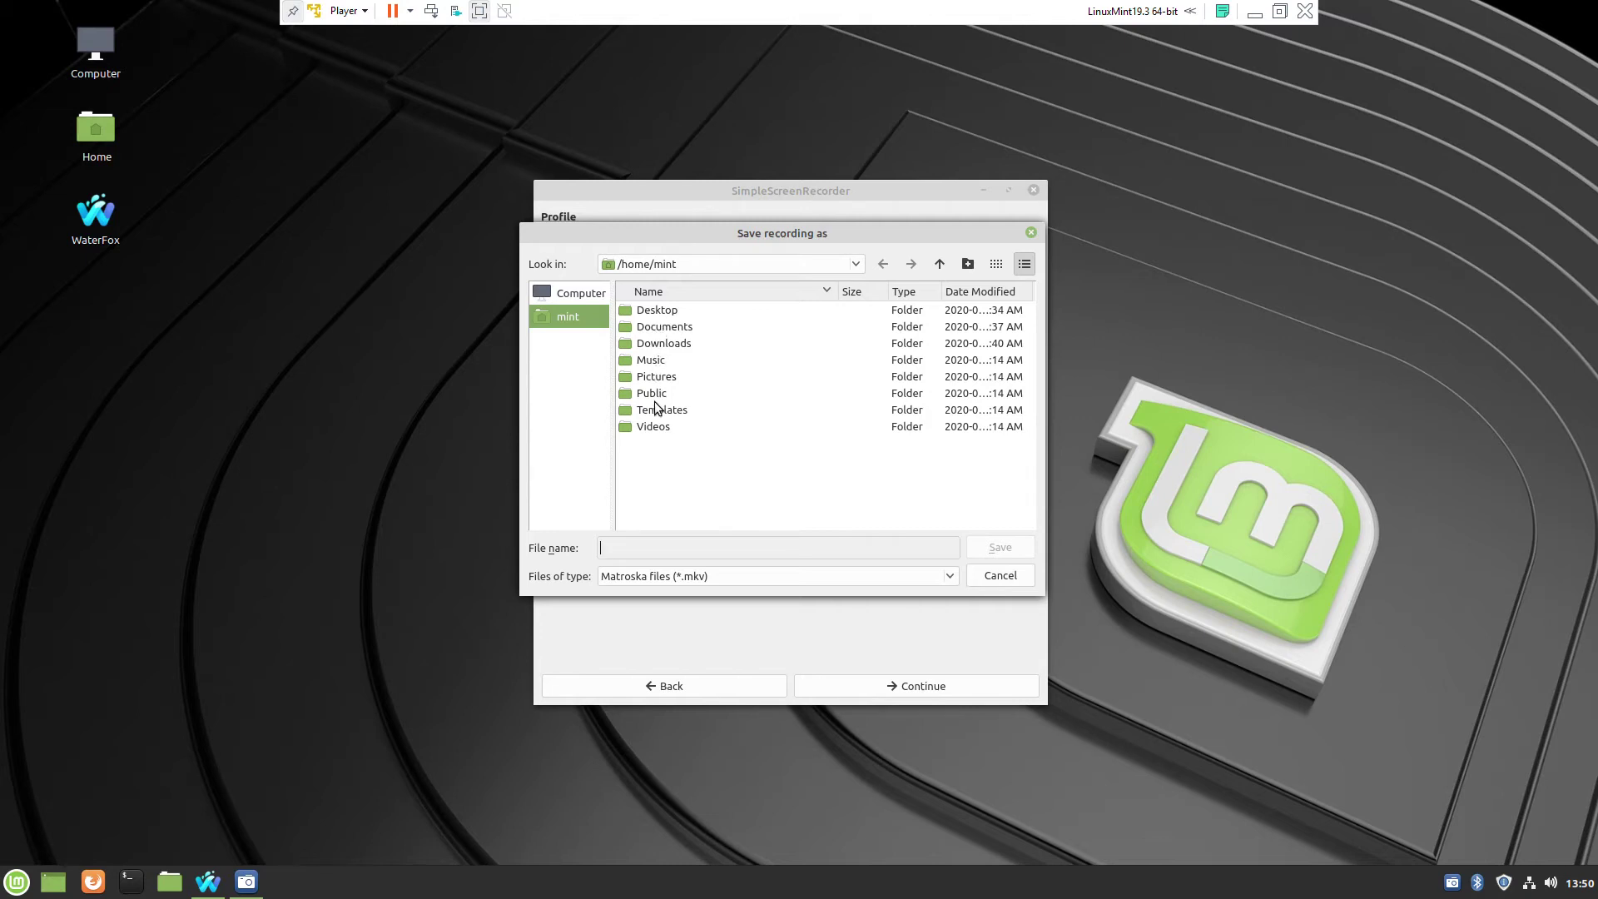
double_click(653, 426)
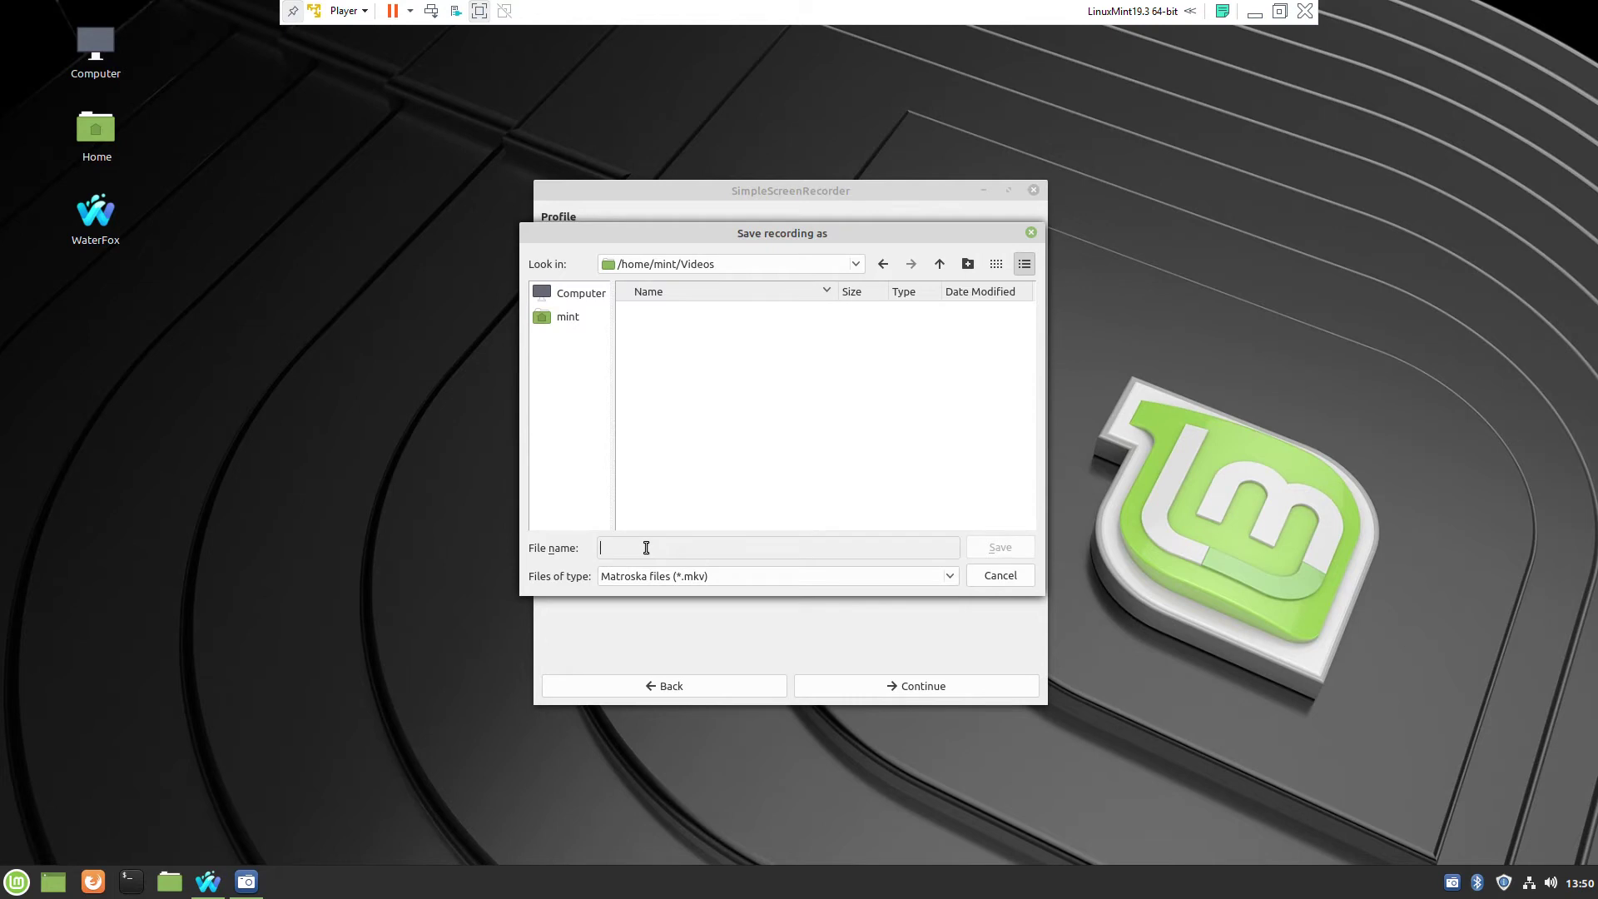
type("test")
left_click(949, 576)
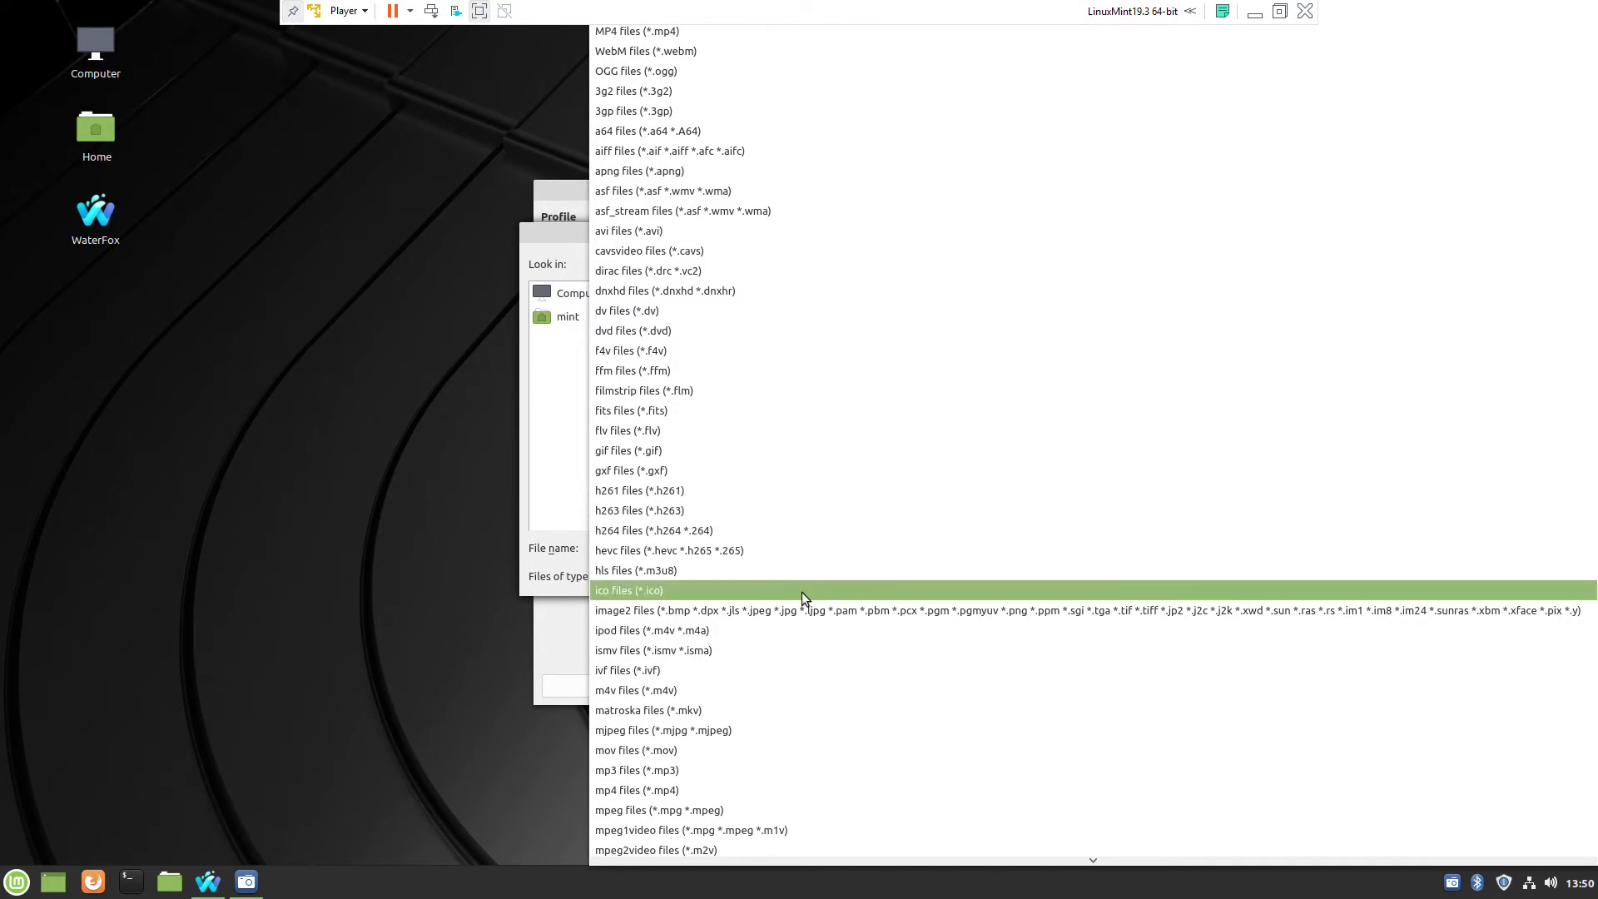
left_click(647, 791)
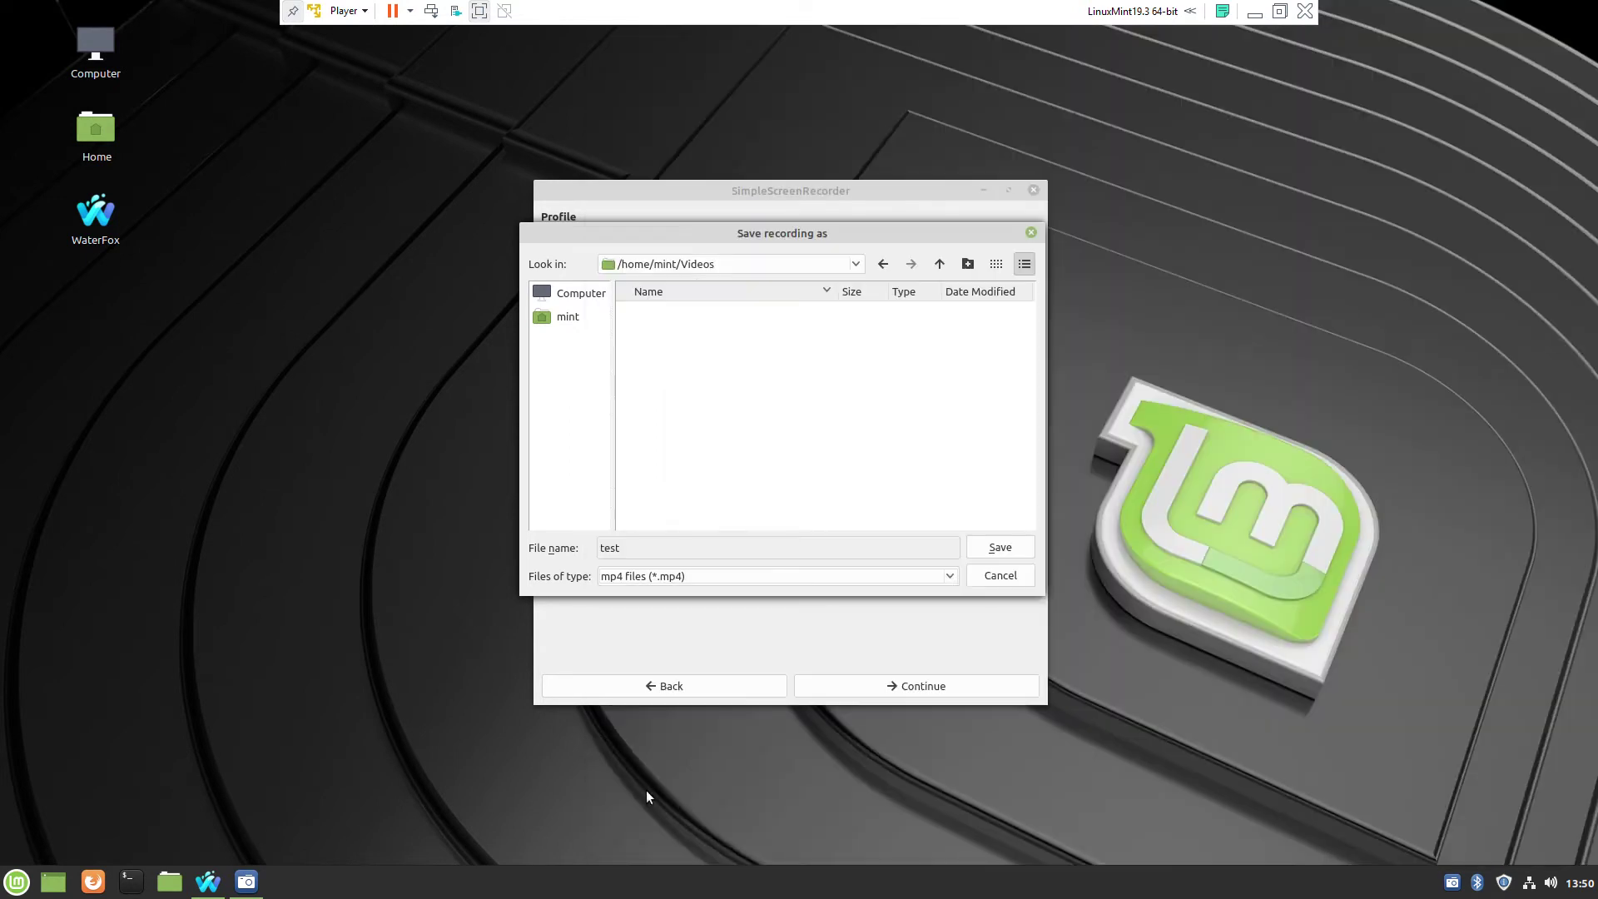
left_click(1000, 548)
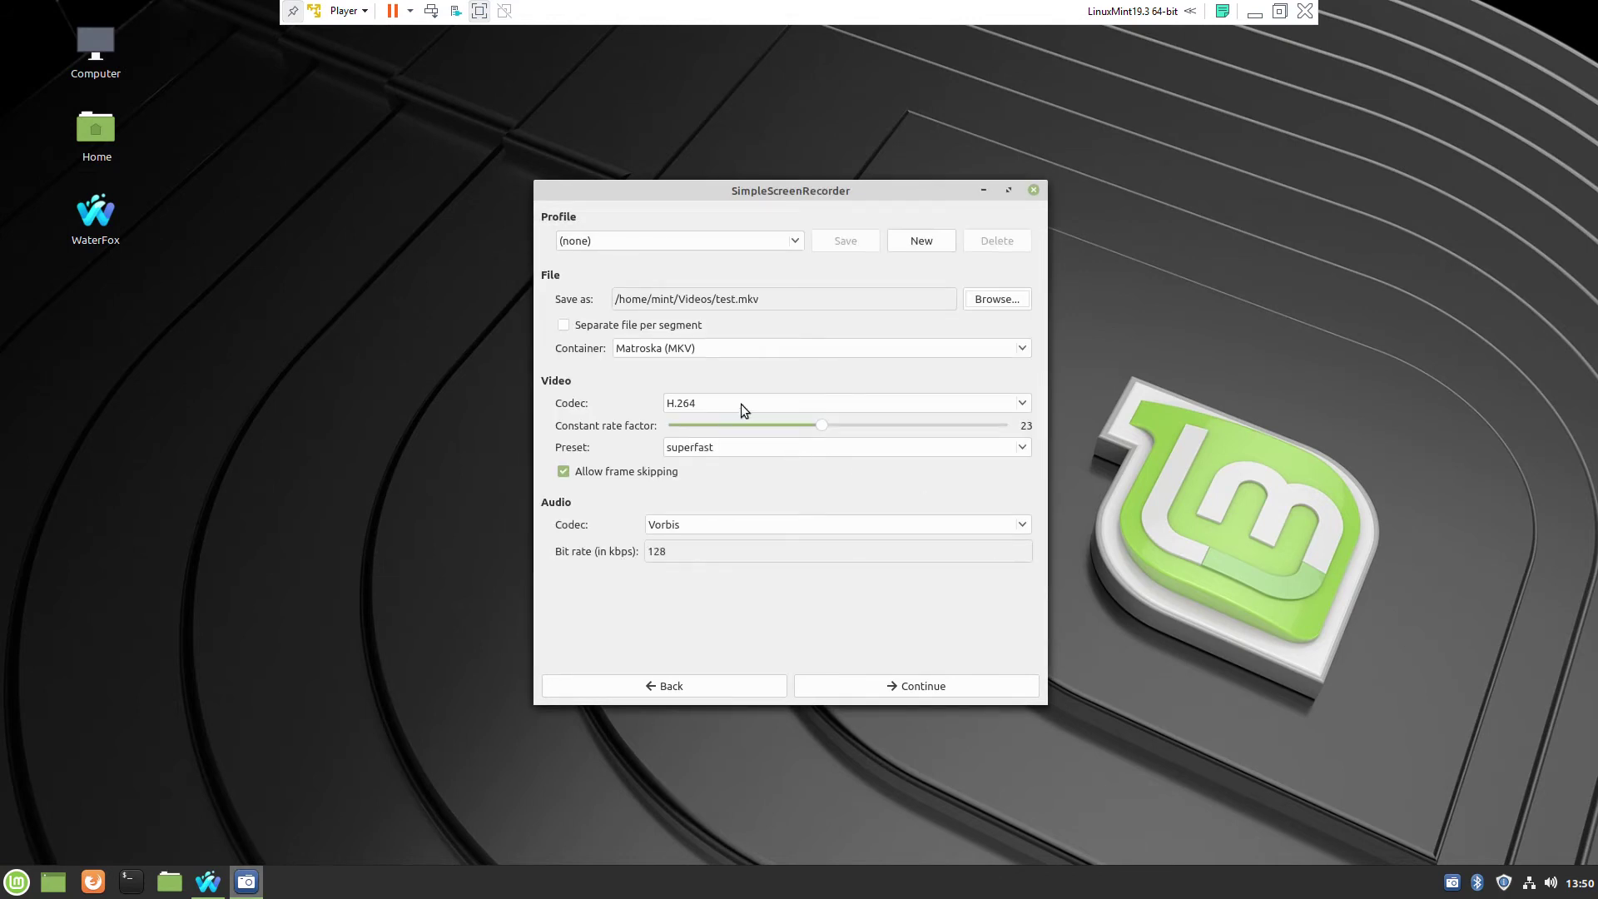
- Switch the container format to MP4 and continue to the recording page
left_click(1025, 347)
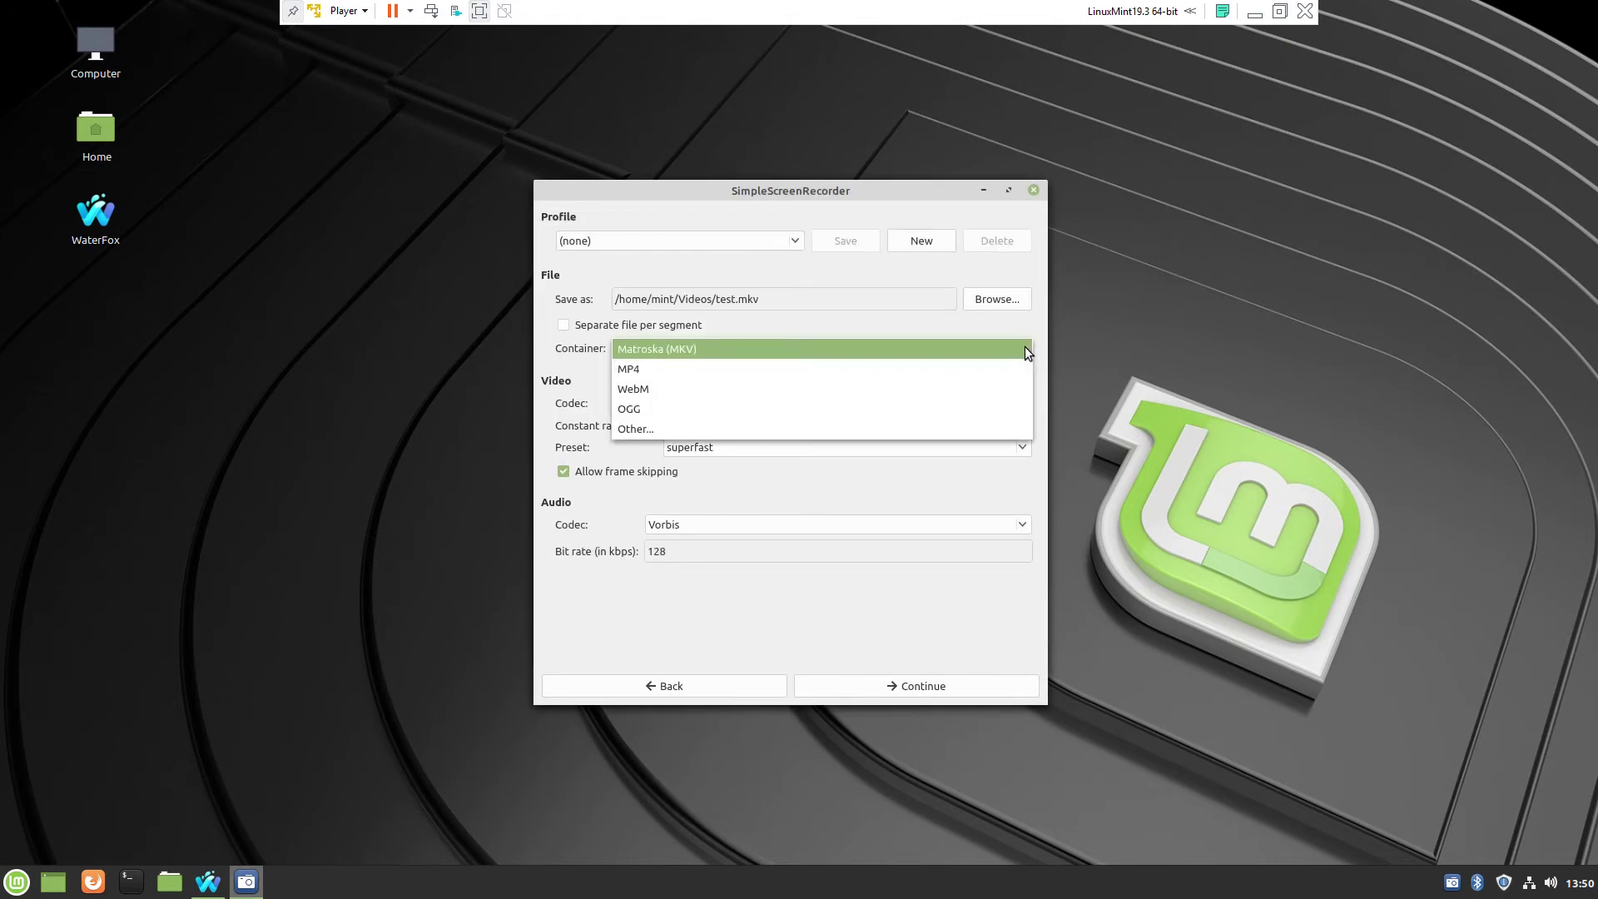
left_click(829, 370)
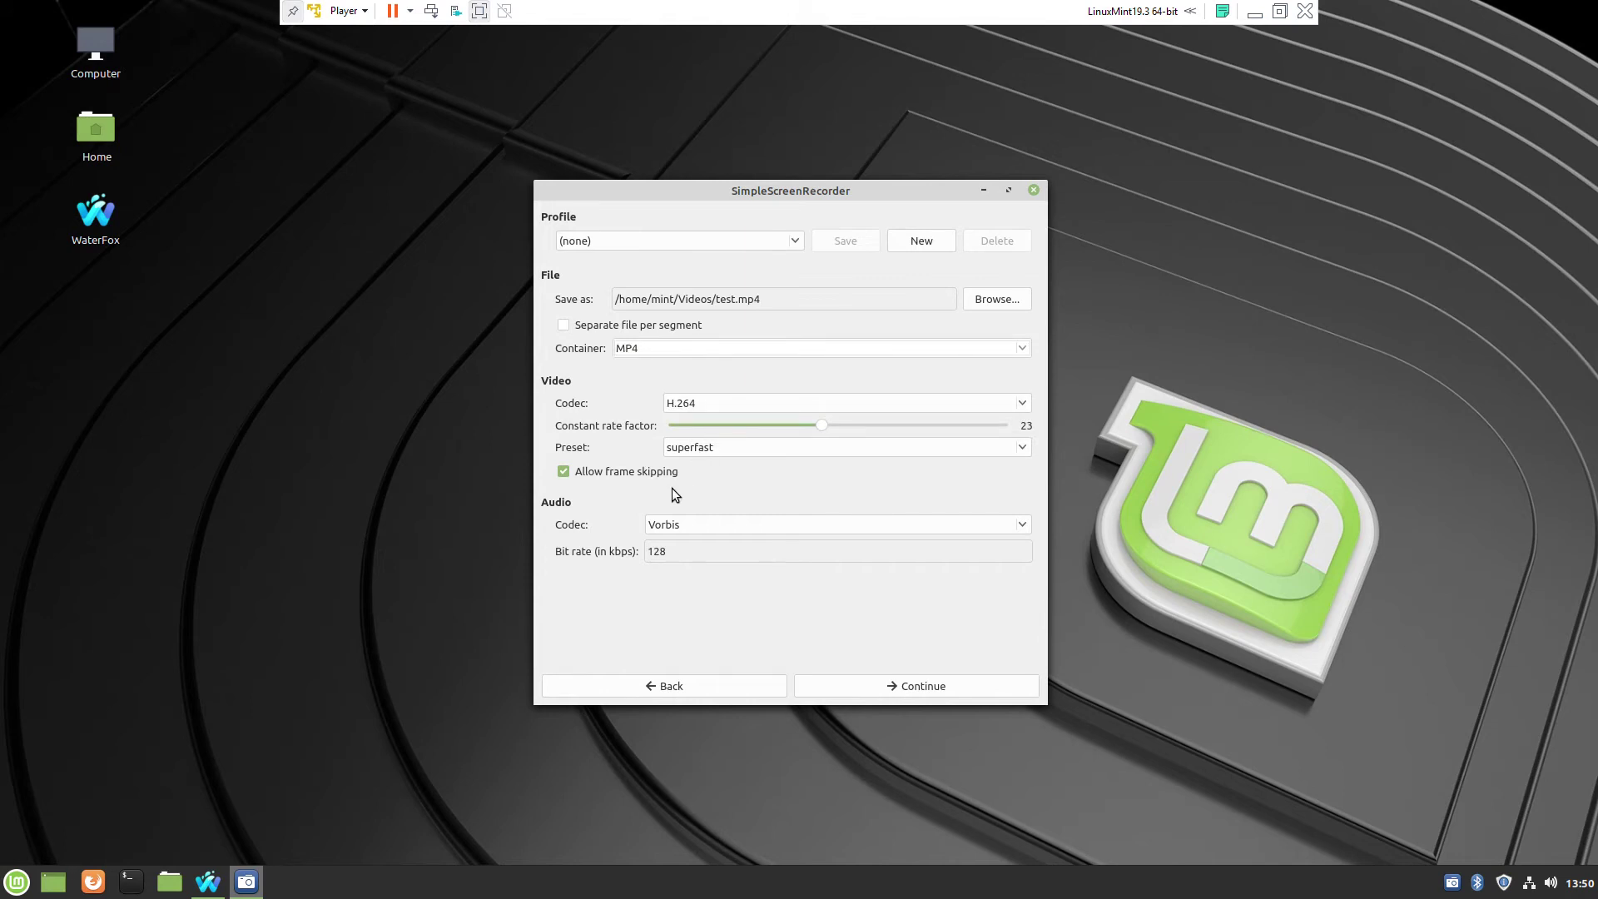
left_click(903, 688)
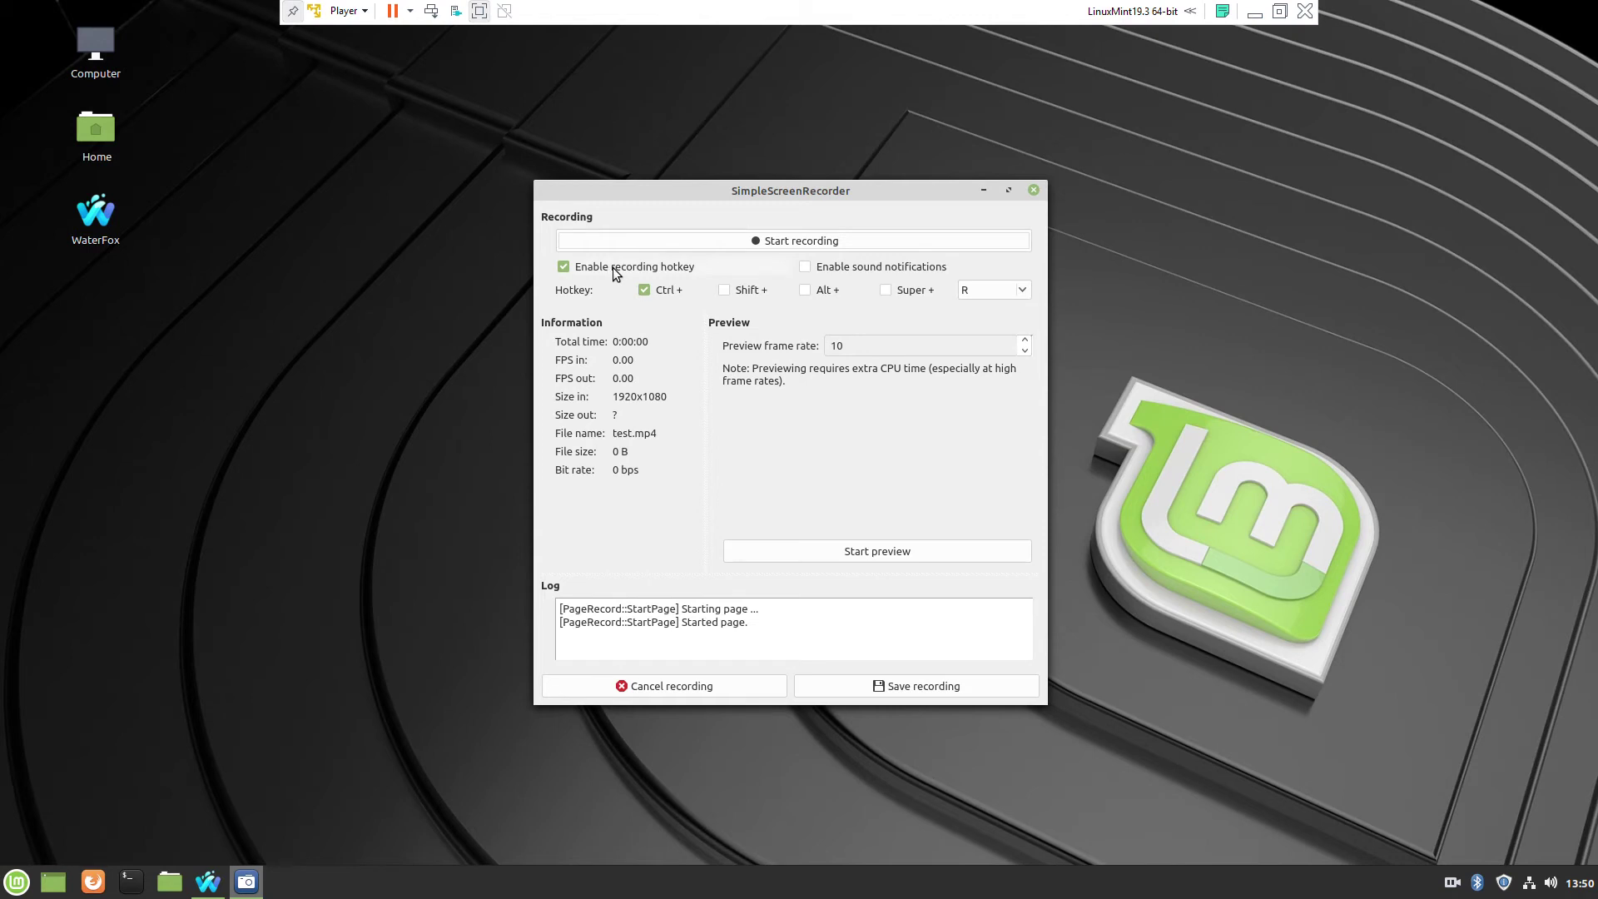
- Start recording and bring the Waterfox download page to the front
left_click(805, 245)
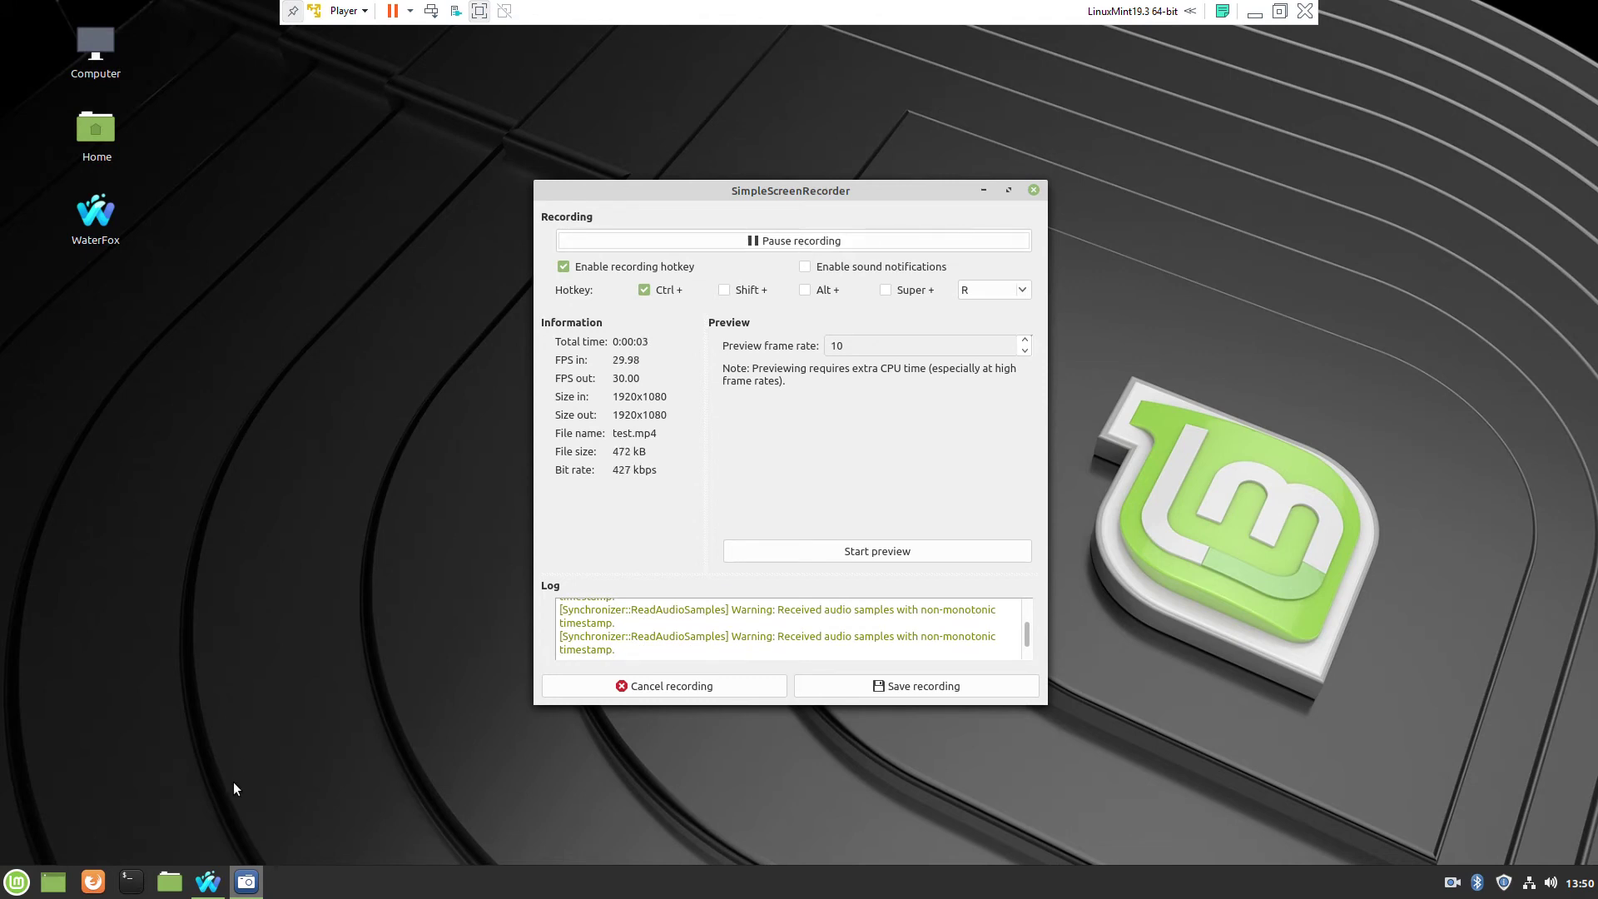
left_click(208, 881)
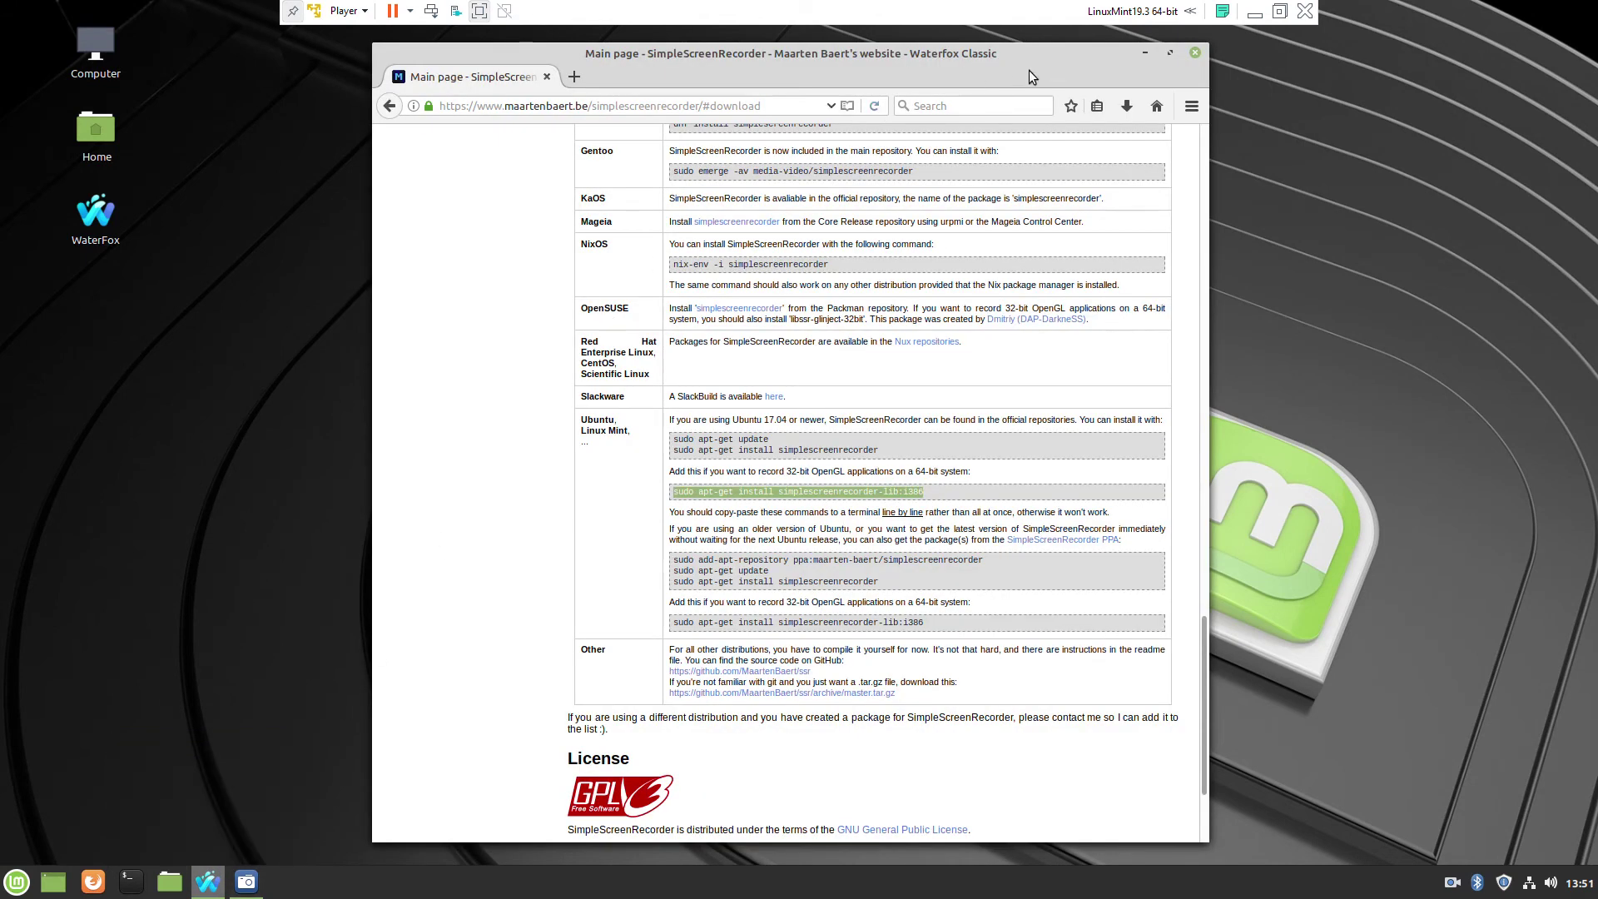
- Scroll up to the Features list and screenshot, then minimize Waterfox
scroll(541, 201, "up", 15)
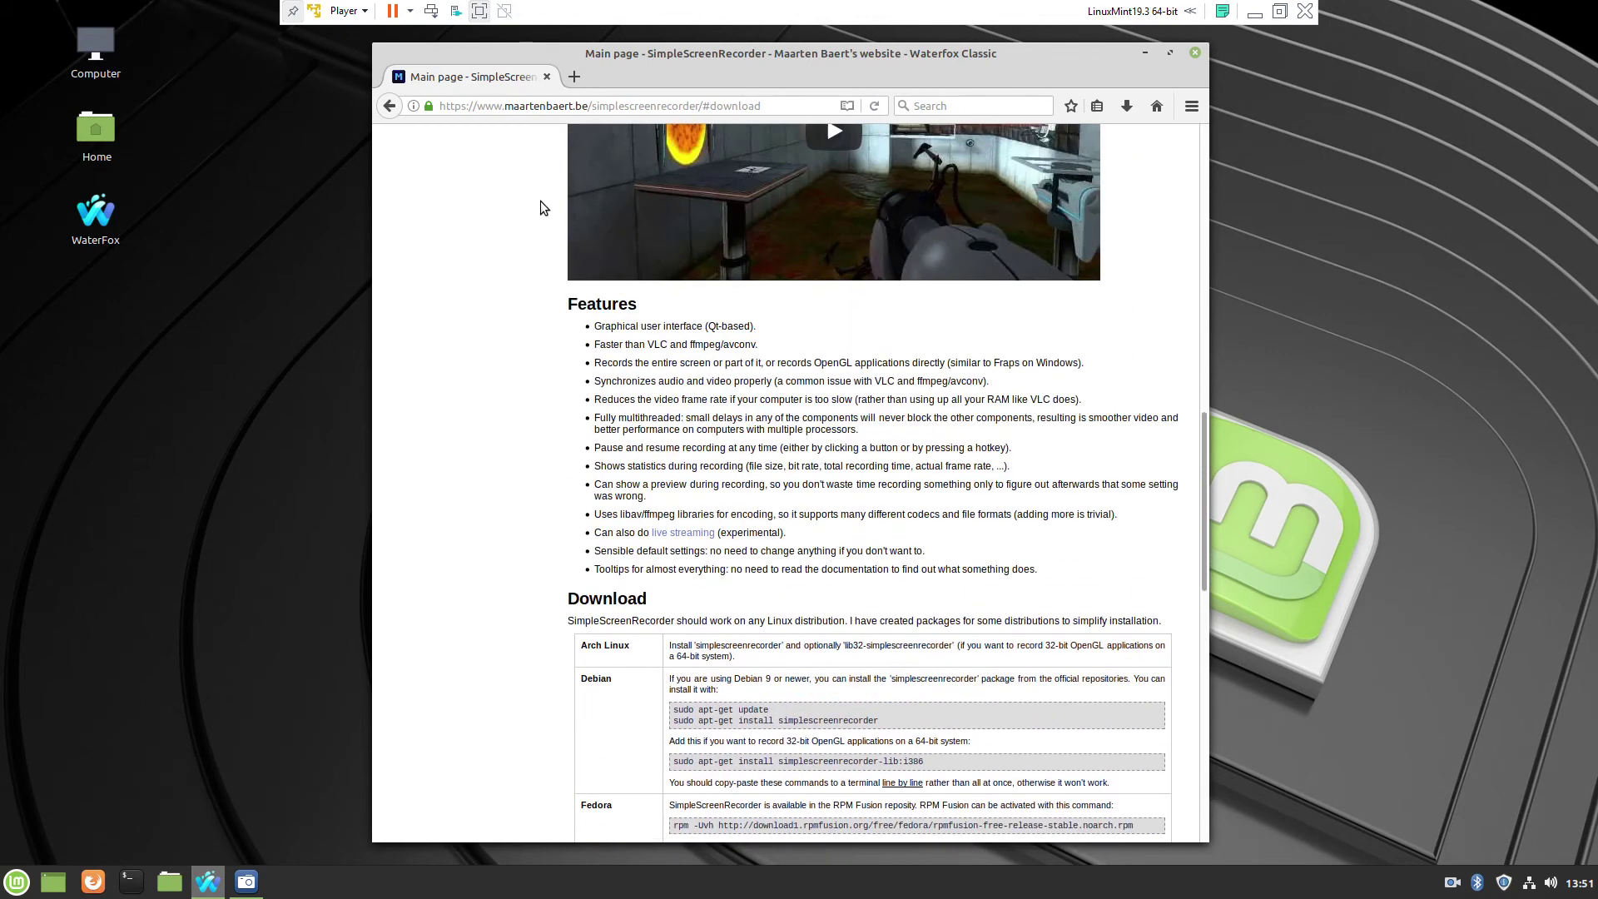
scroll(541, 201, "up", 6)
scroll(541, 201, "up", 3)
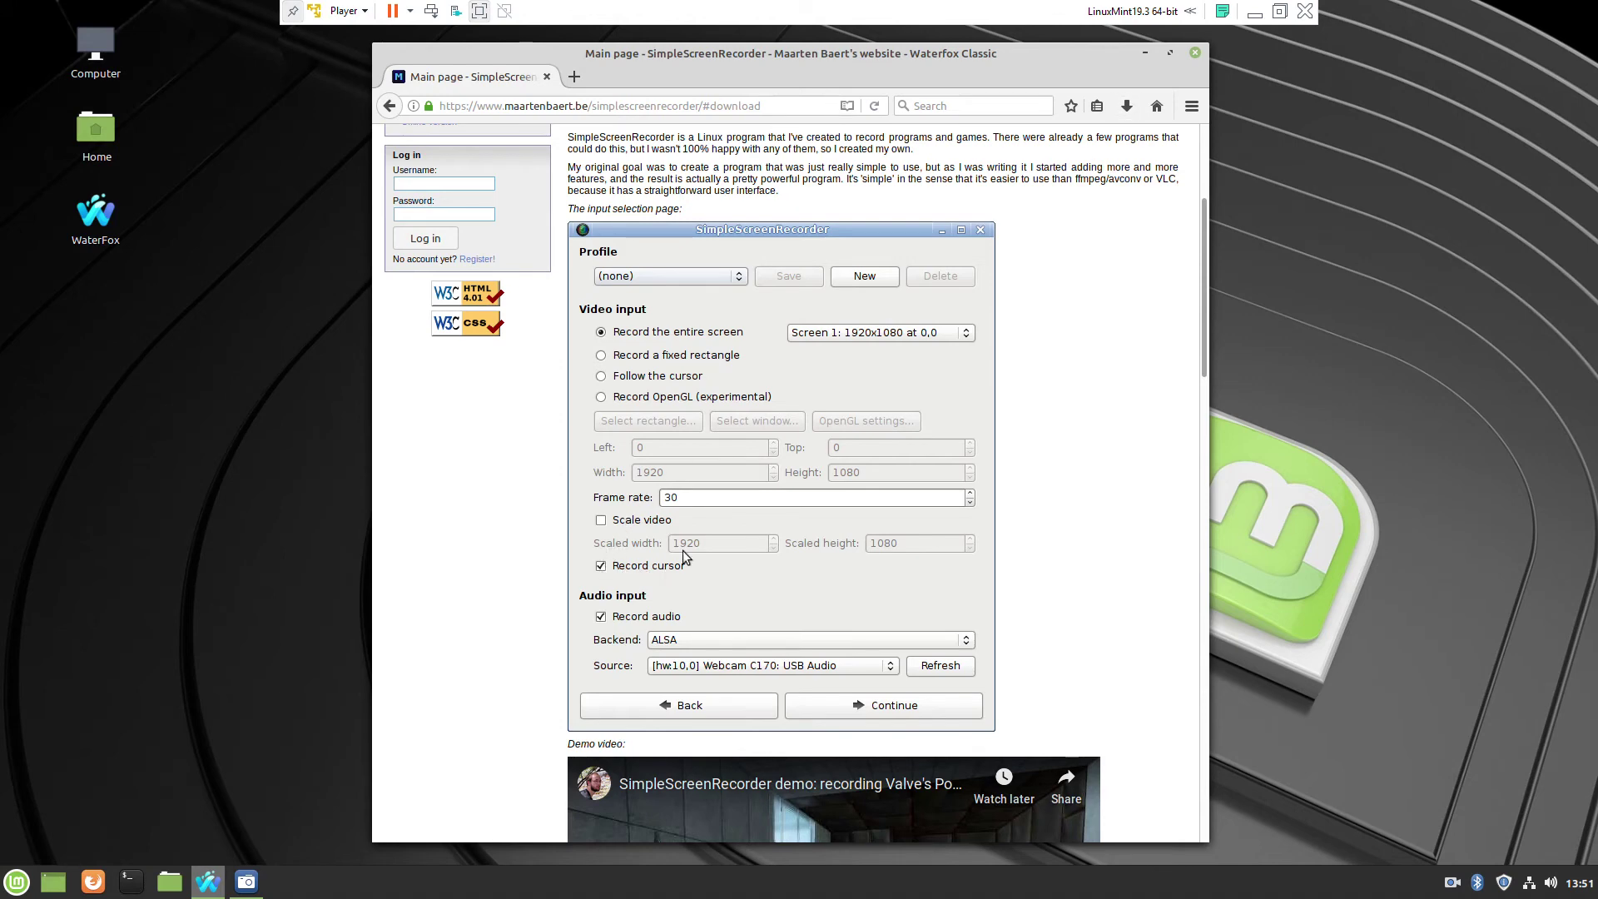
left_click(1144, 54)
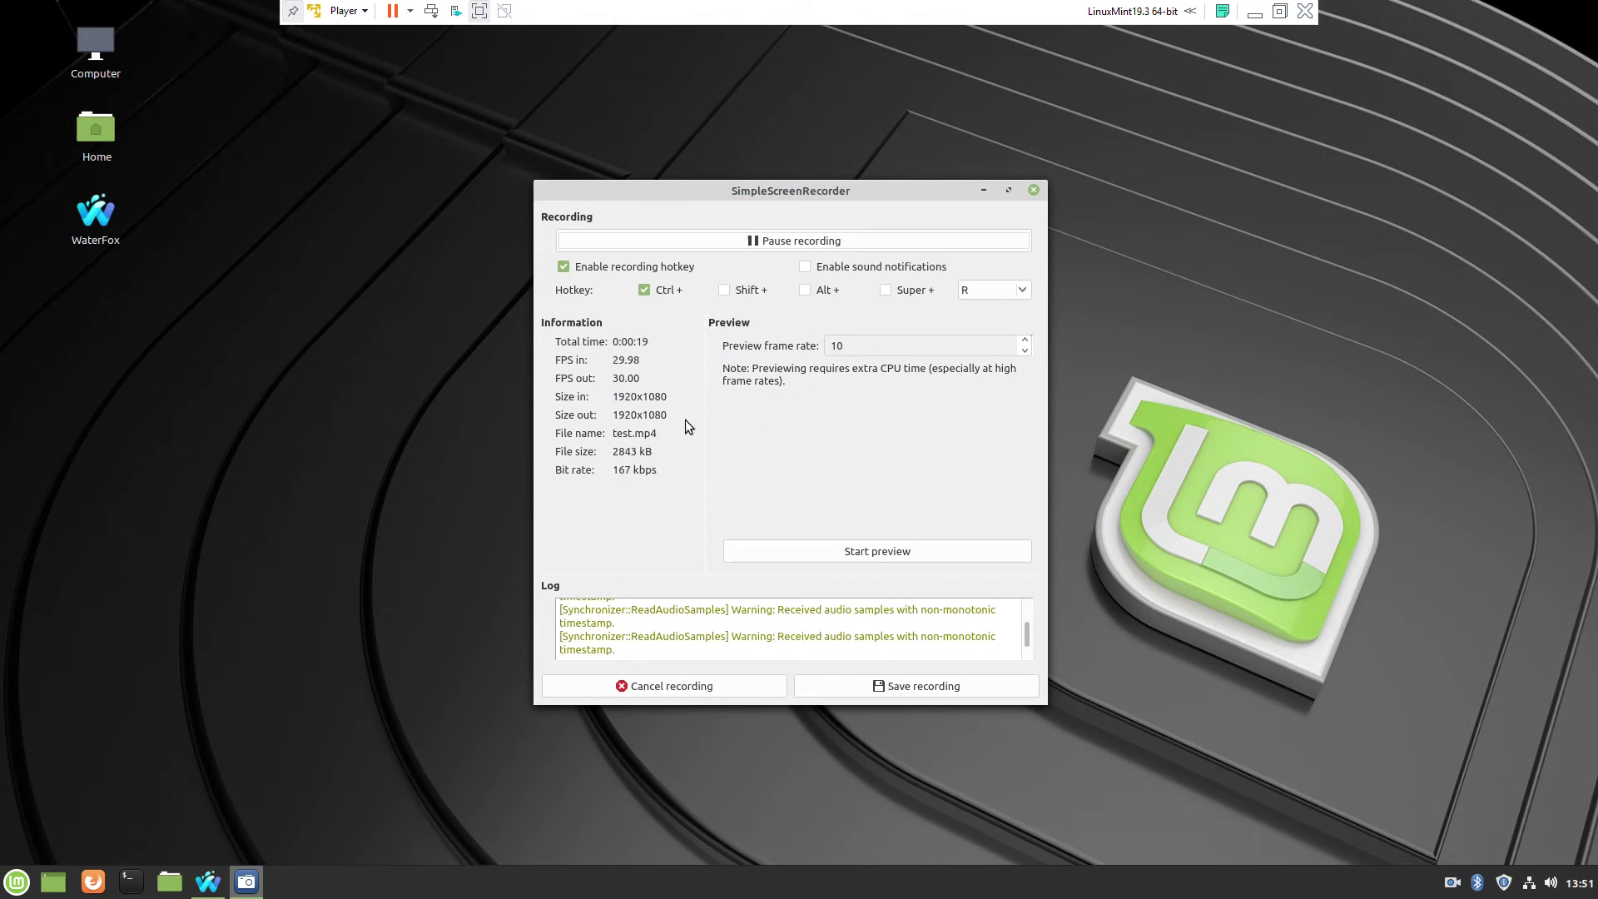
- Pause the capture, save it as test.mp4 (0:00:22, 2898 kB), and close SimpleScreenRecorder
left_click(814, 244)
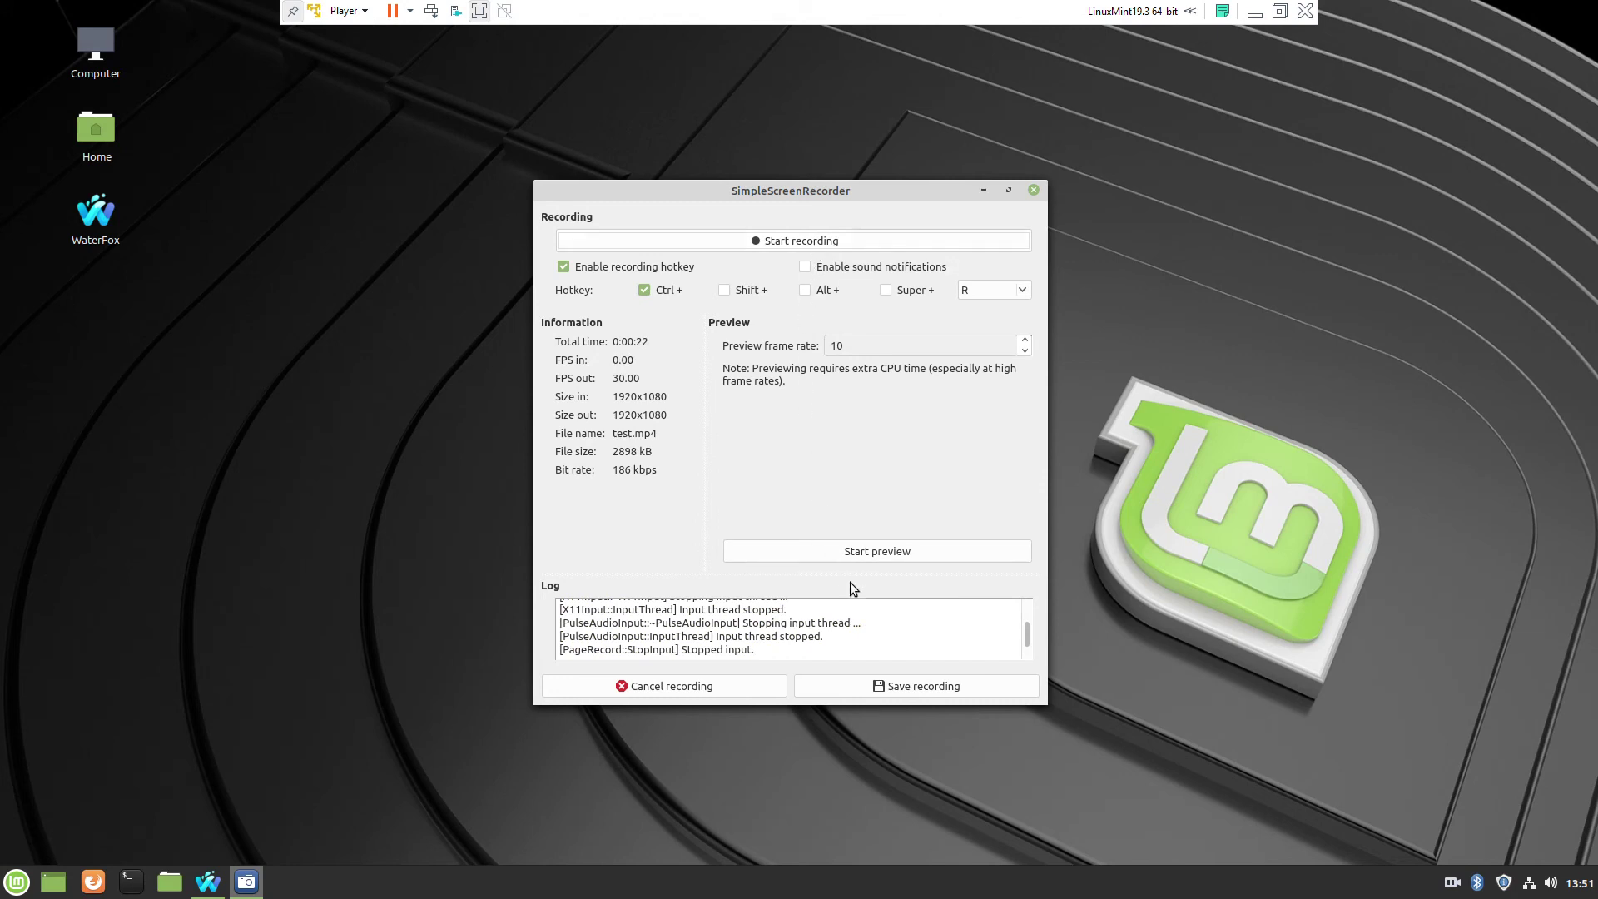
left_click(860, 552)
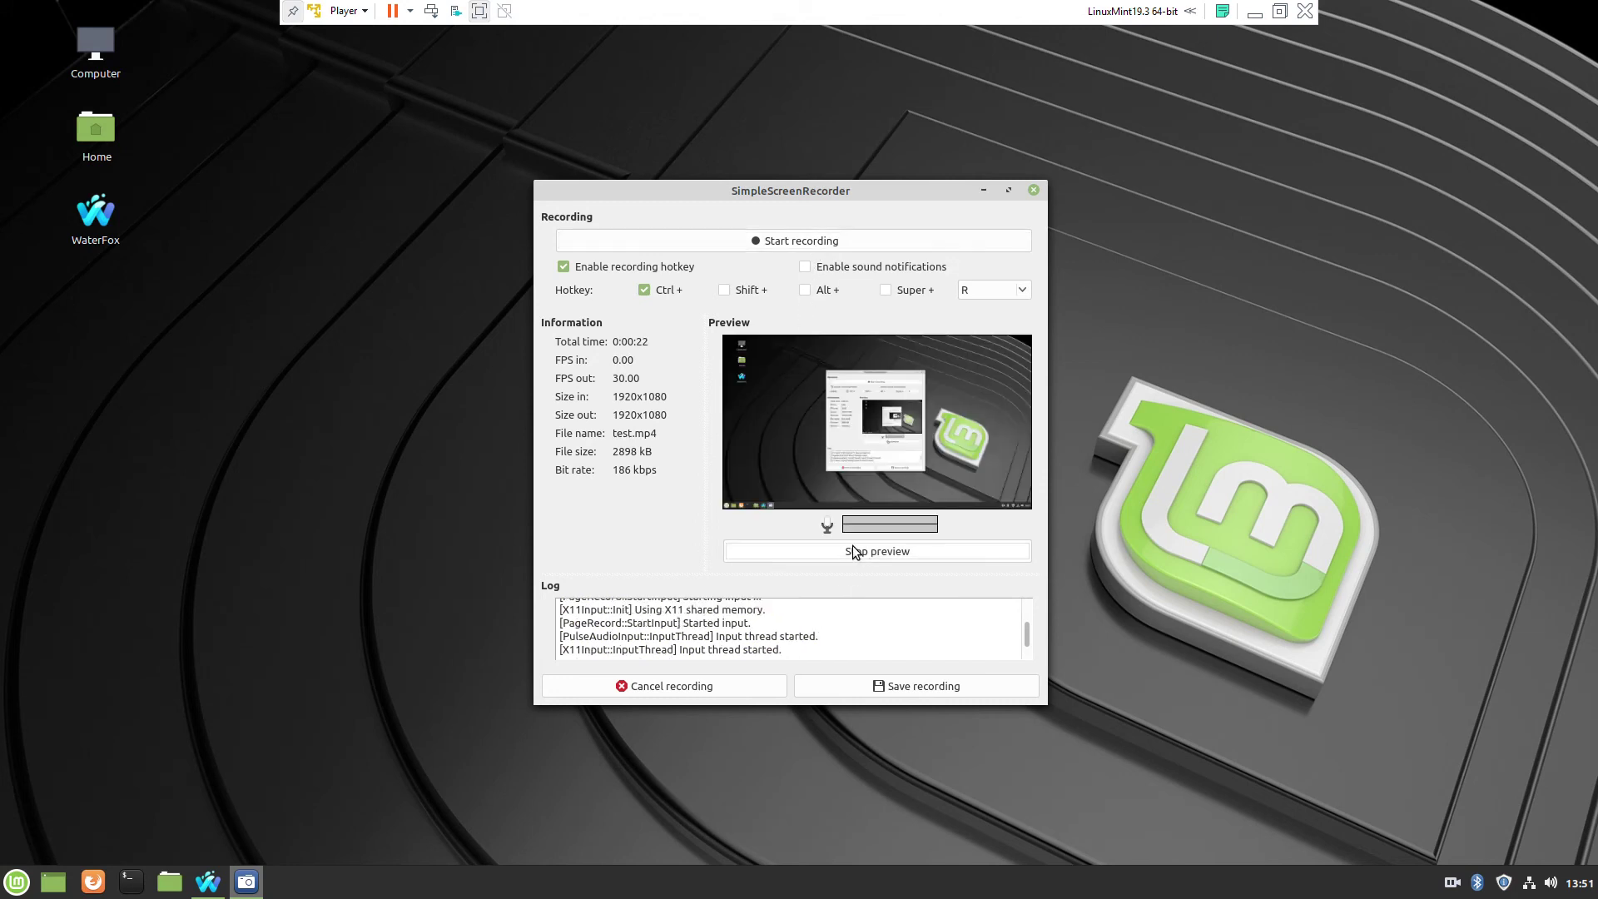
left_click(852, 549)
left_click(892, 691)
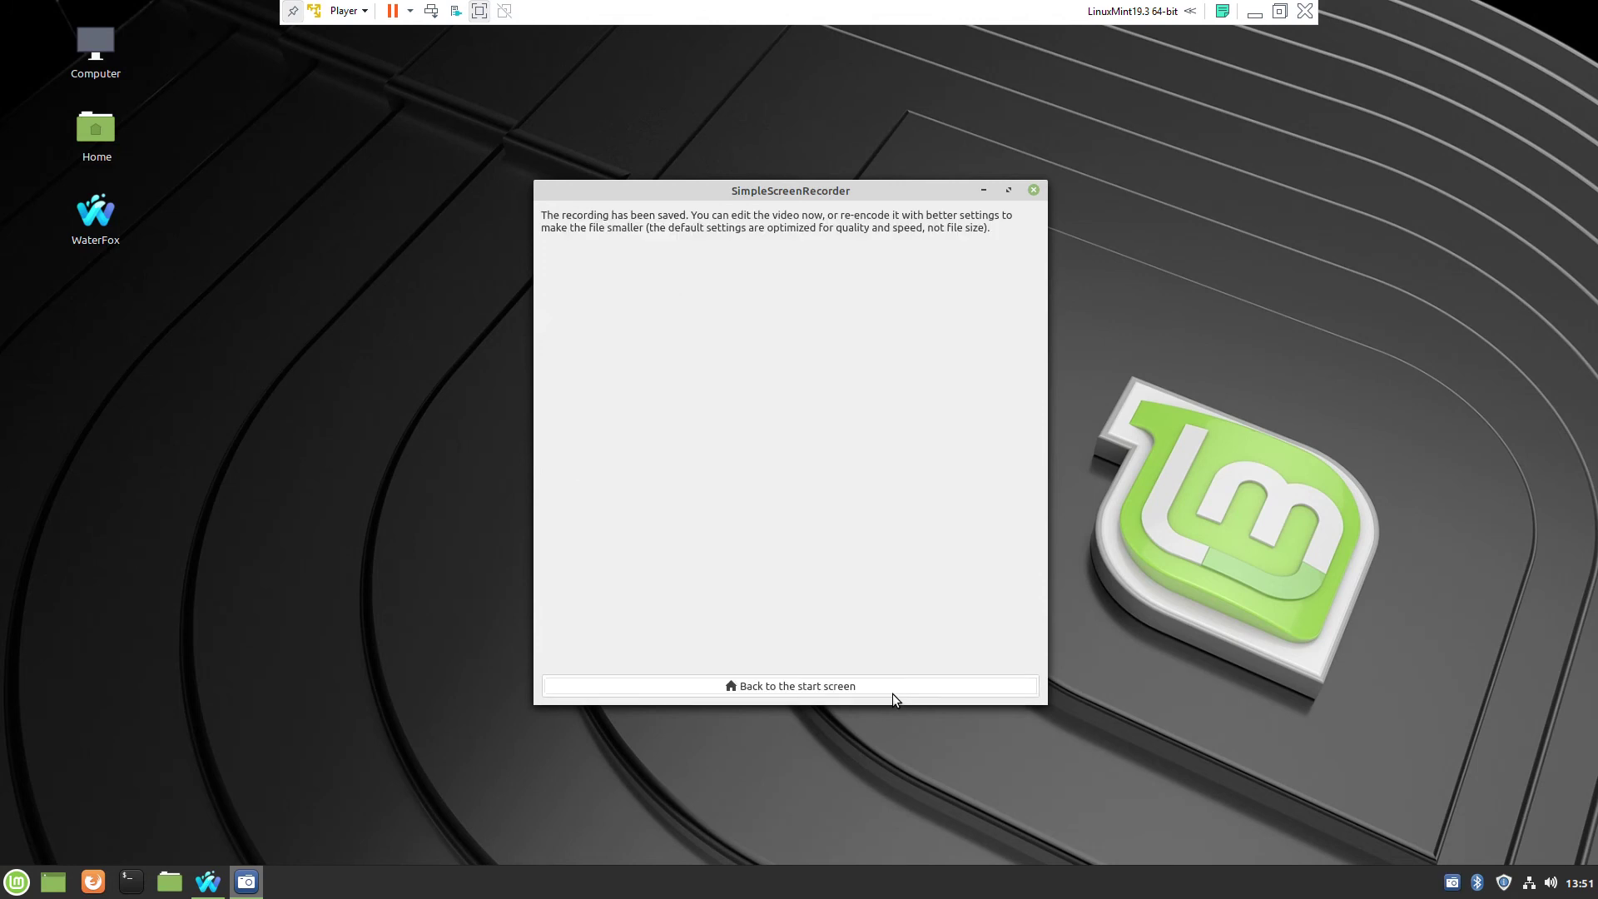
left_click(1034, 191)
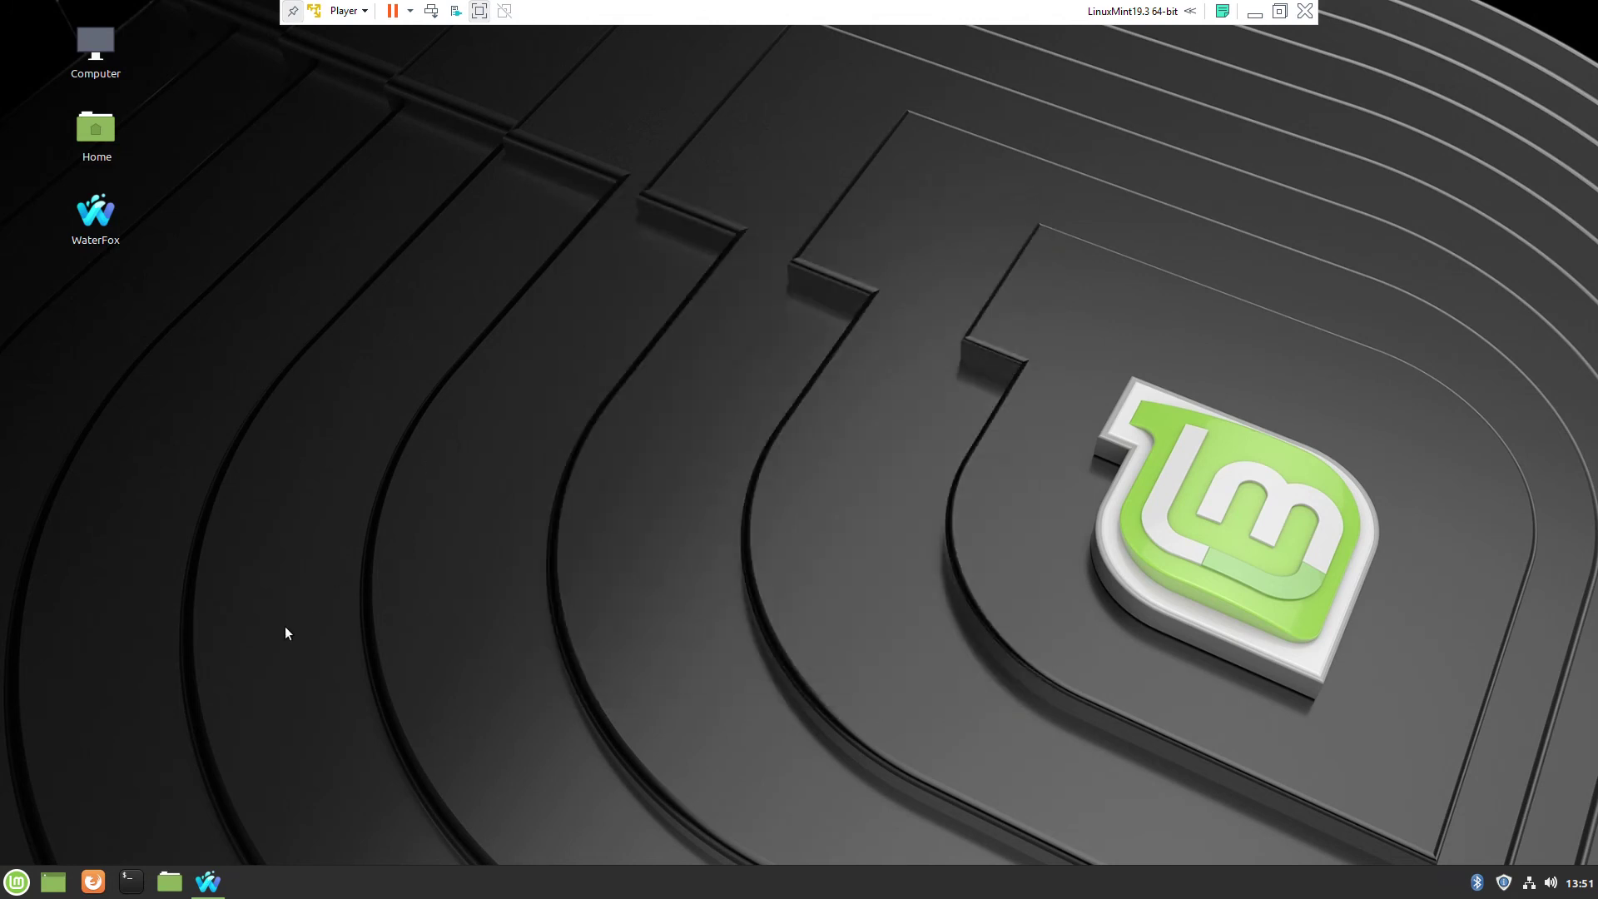
- Browse to the Videos folder in Nemo and play test.mp4 (3.0 MB)
left_click(182, 876)
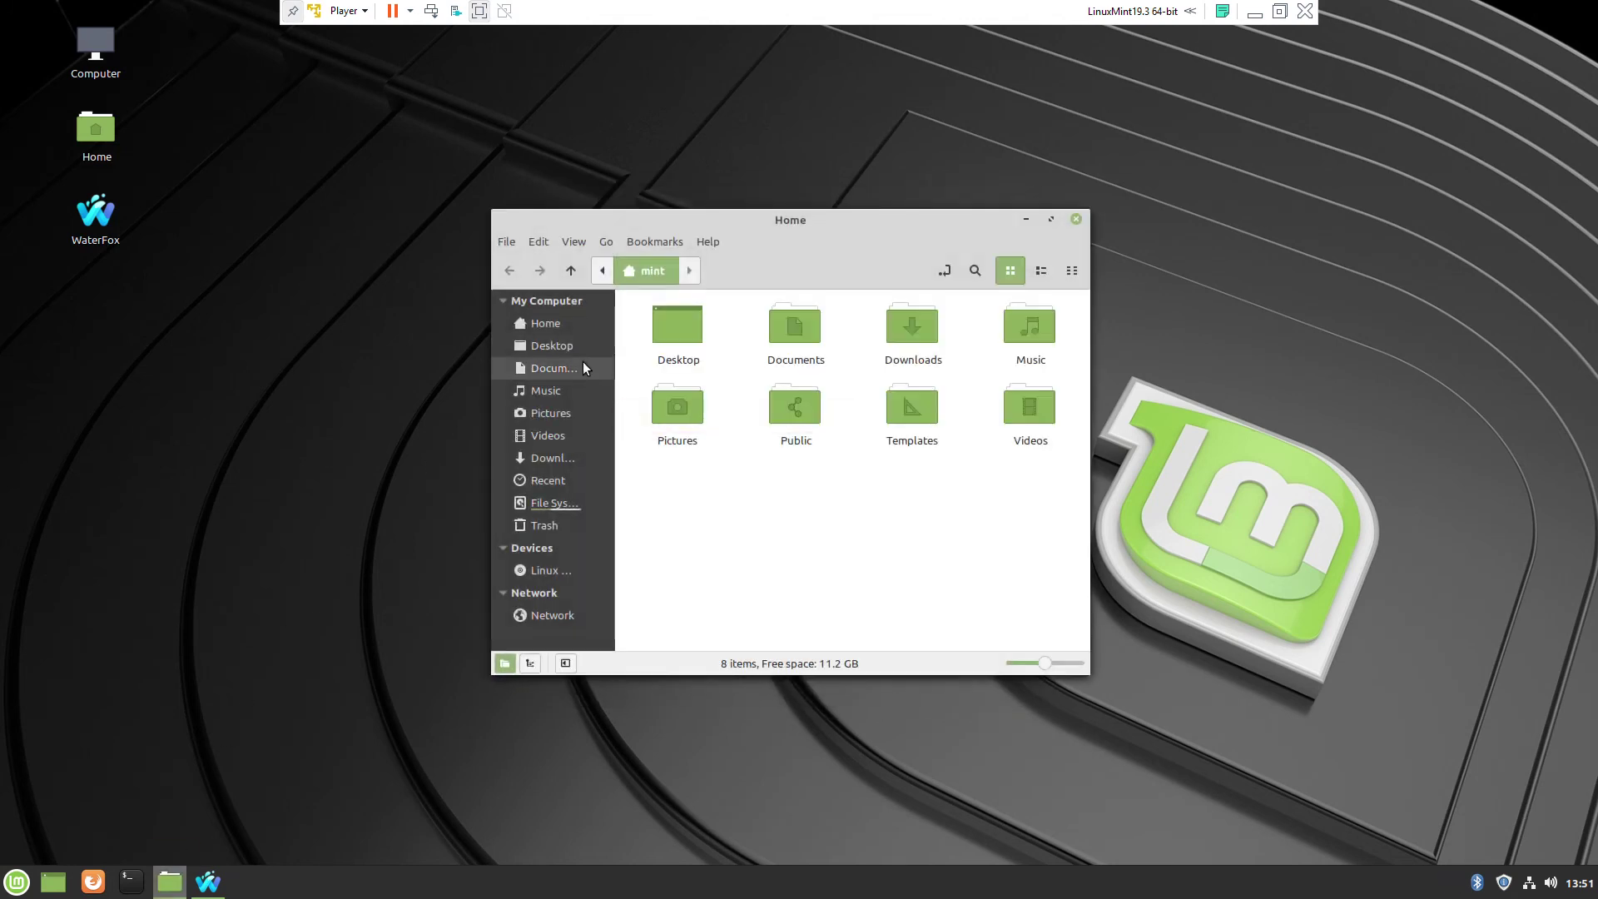
left_click(547, 434)
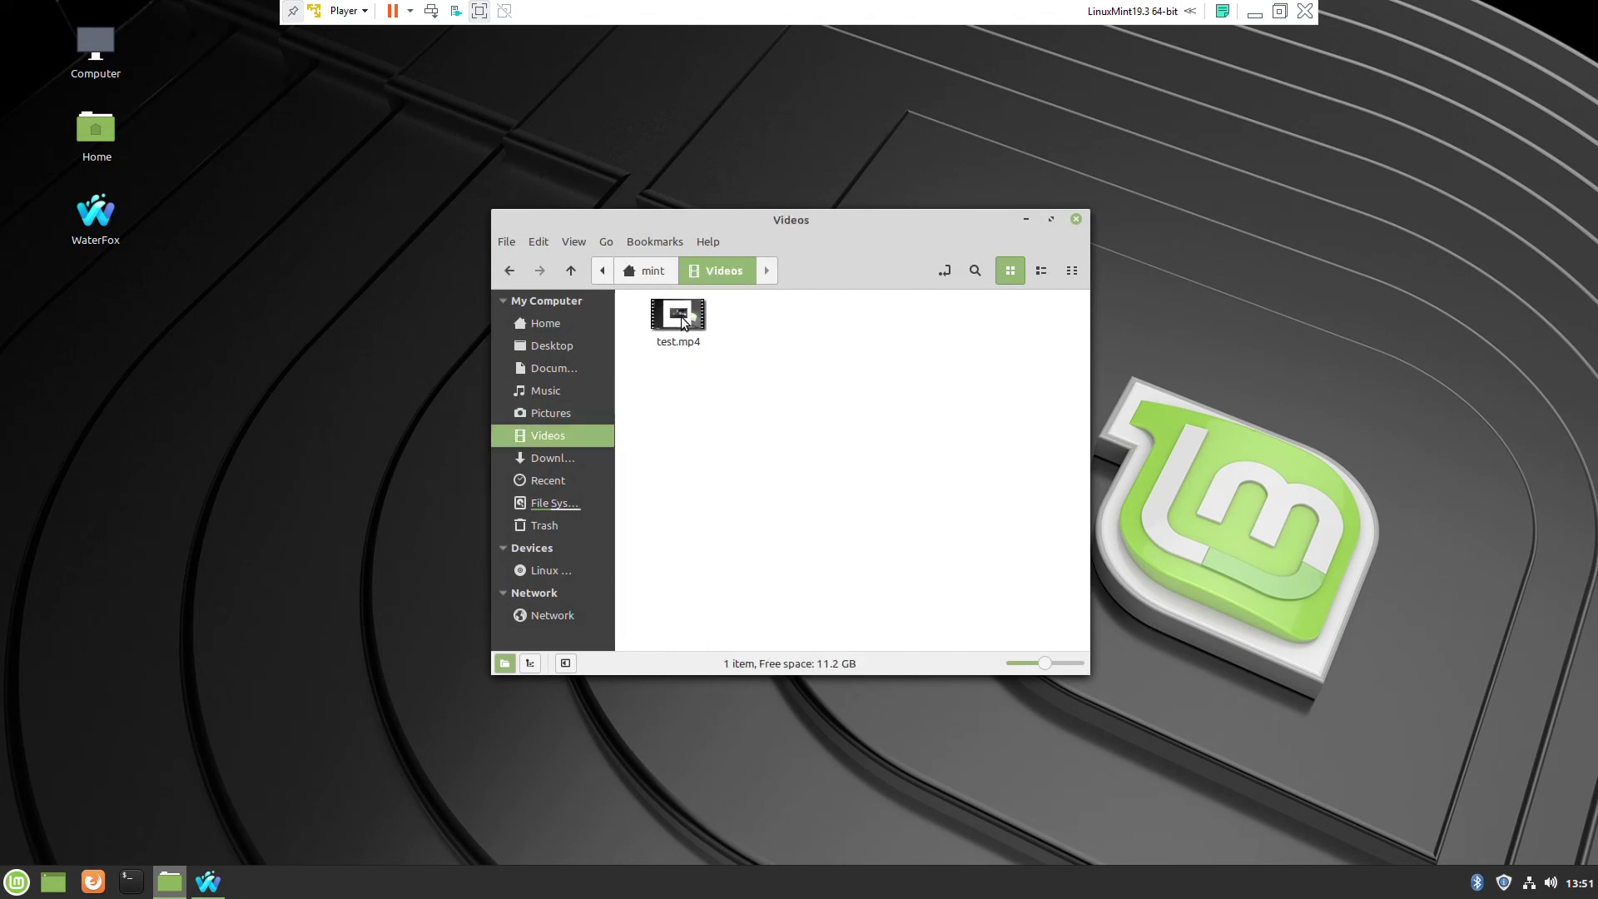
left_click(683, 321)
double_click(682, 321)
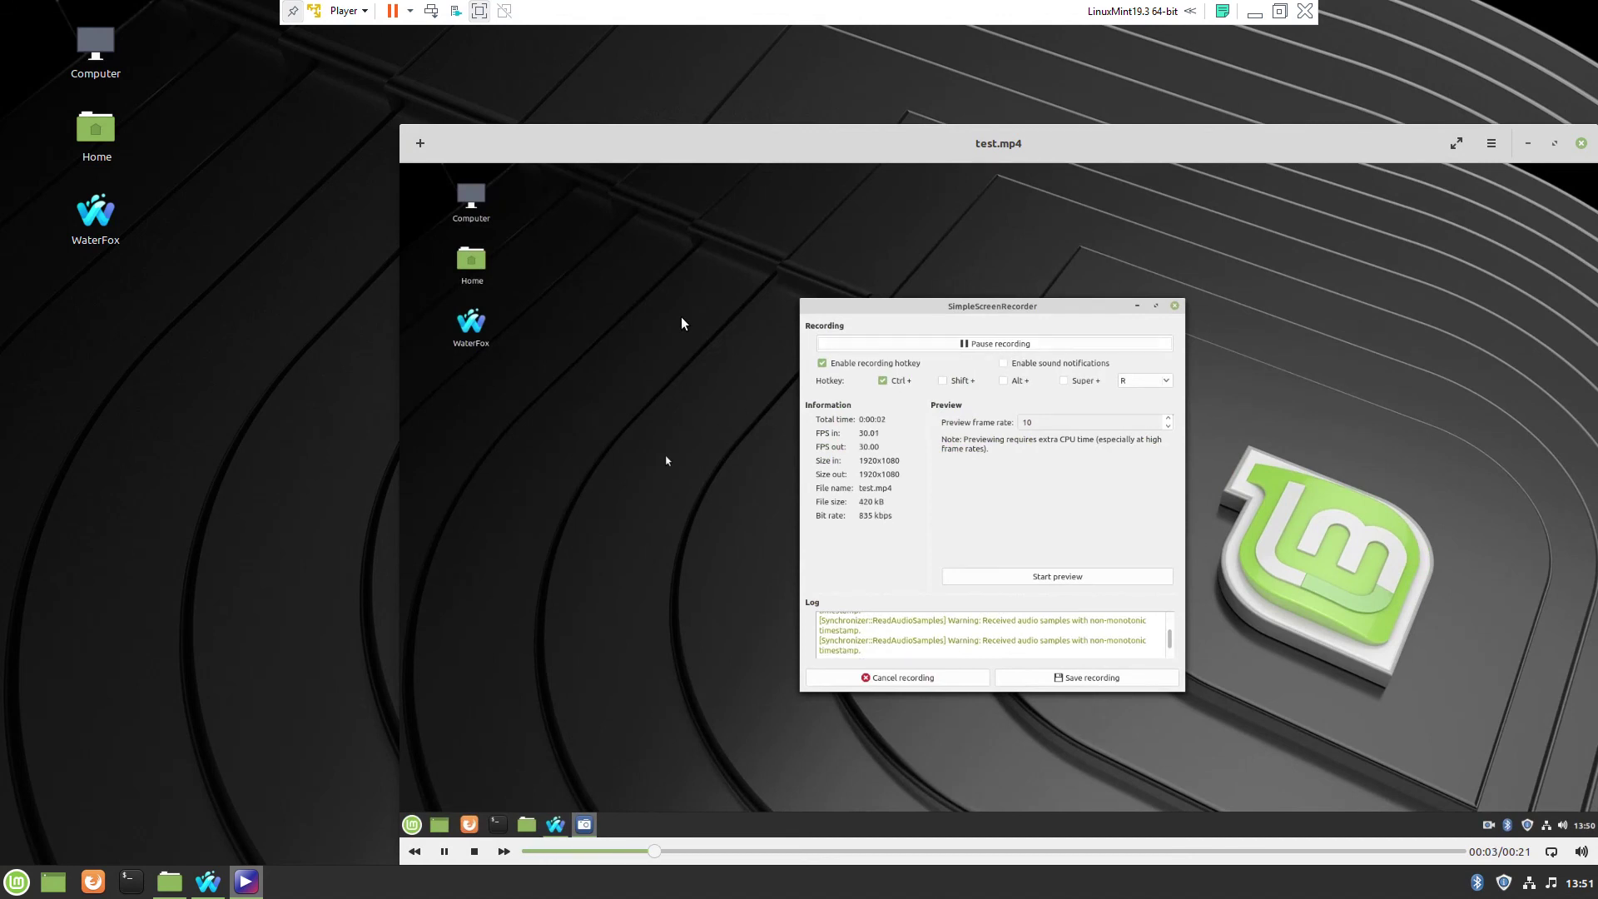
- Move the Celluloid window up, watch the 21-second test.mp4 capture, then close the player
left_click_drag(993, 141, 873, 92)
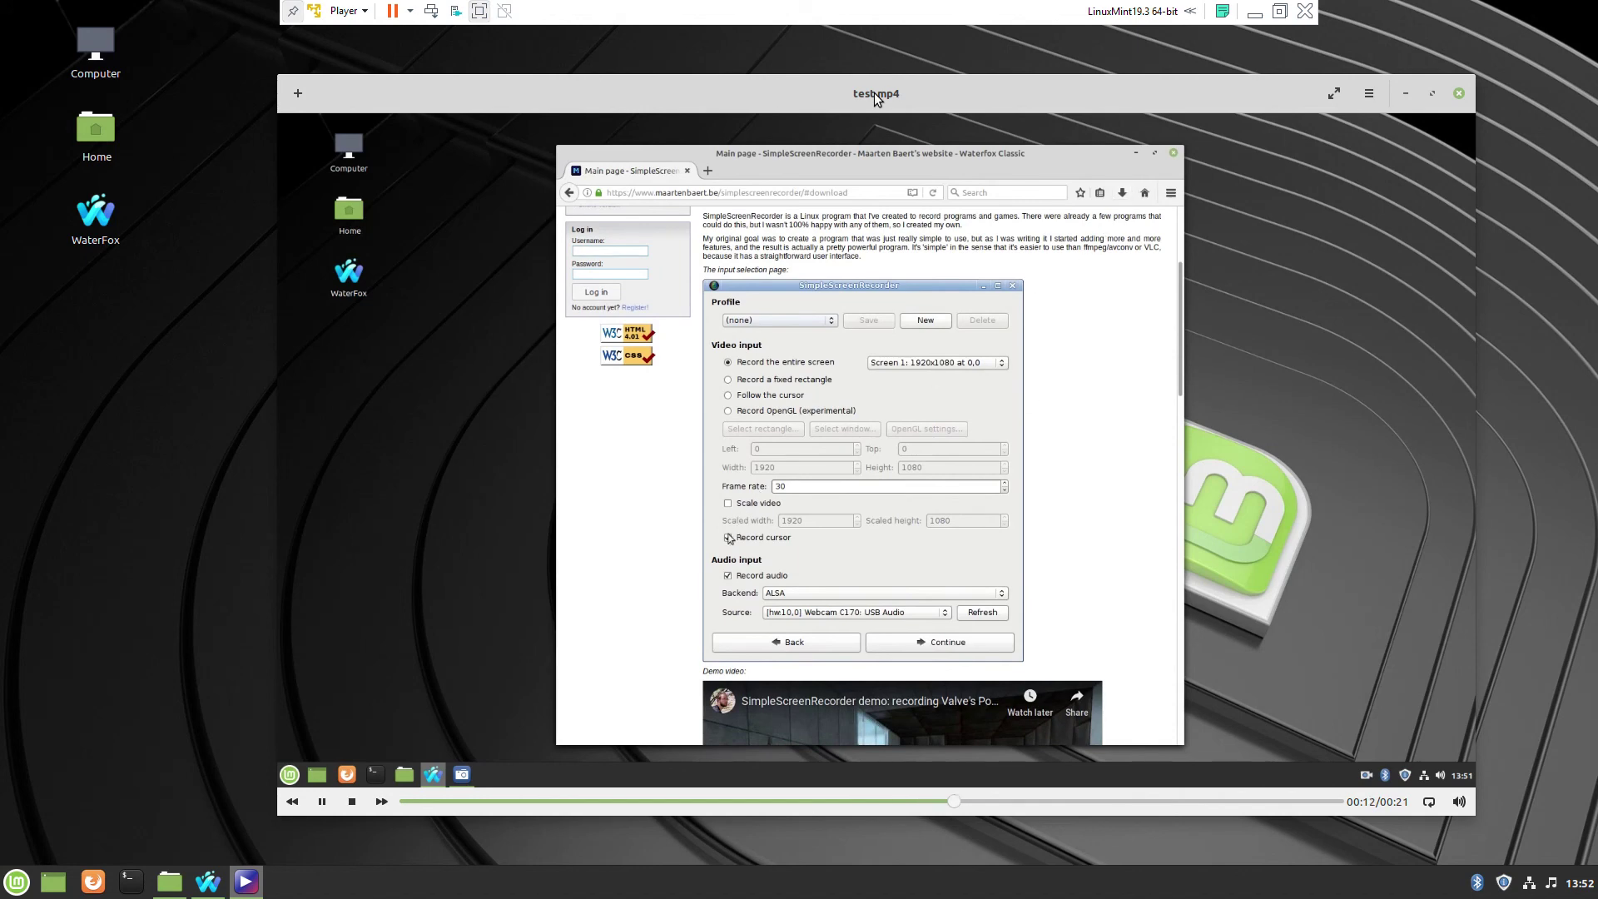
left_click(1458, 94)
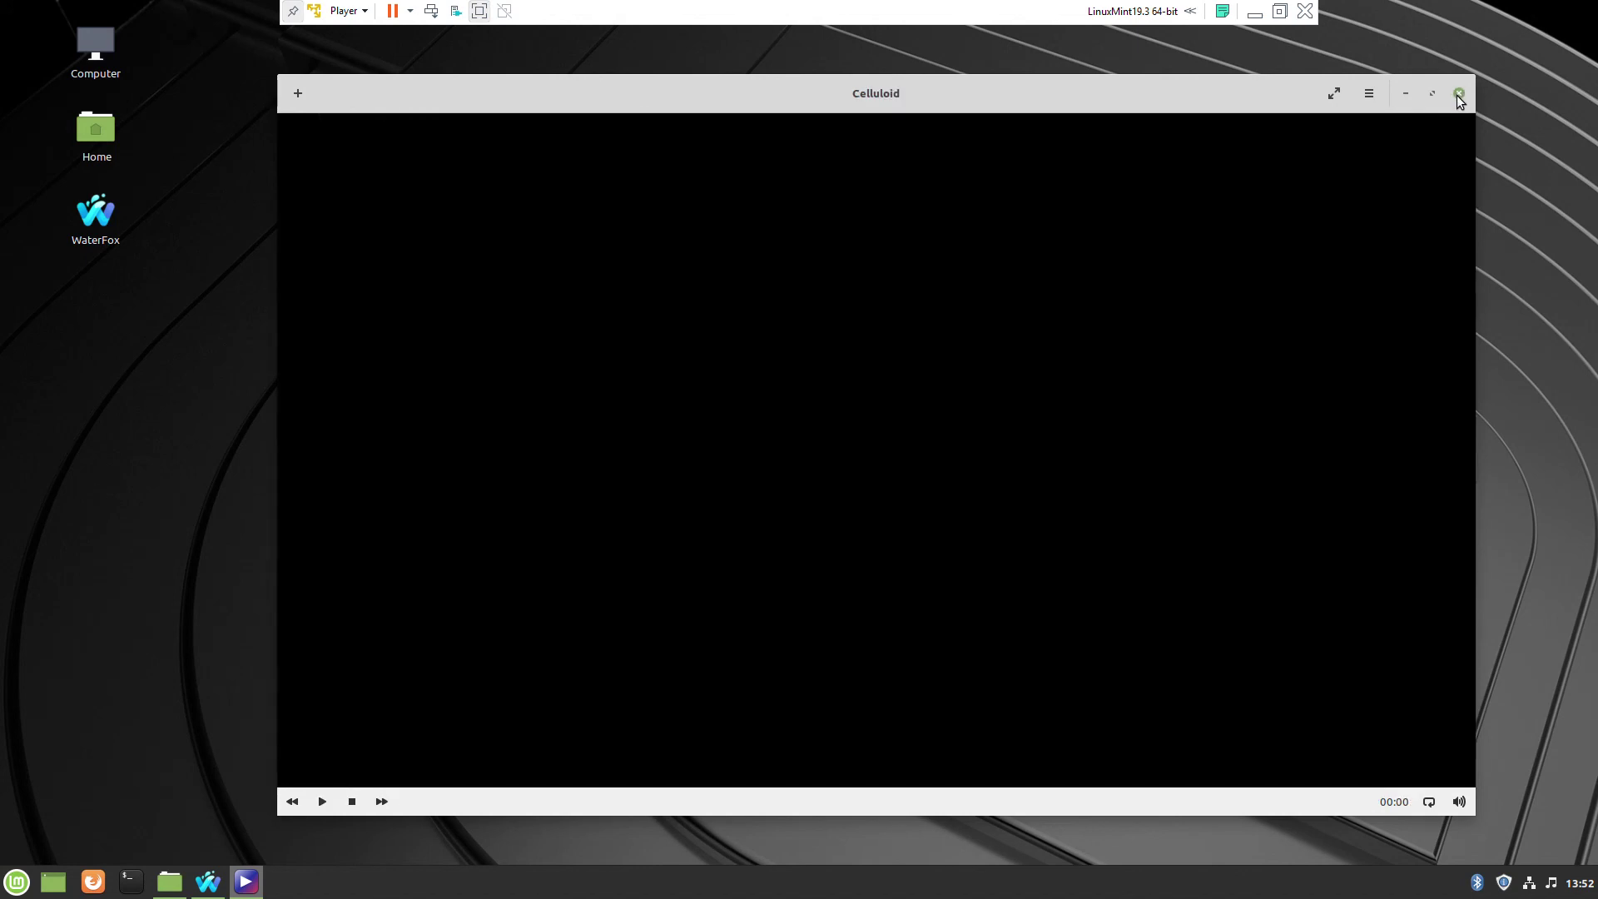